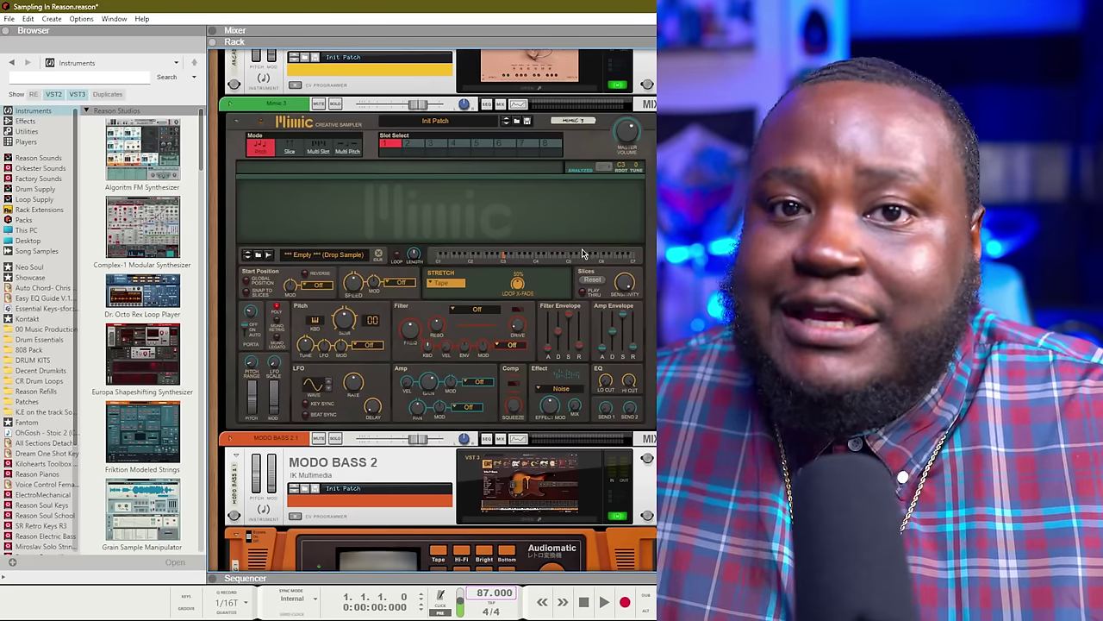
Load Soul Sample 7 into Mimic in Slice mode, raising Sensitivity for more slices.
{"action": "left_click", "coordinate": [226, 377]}
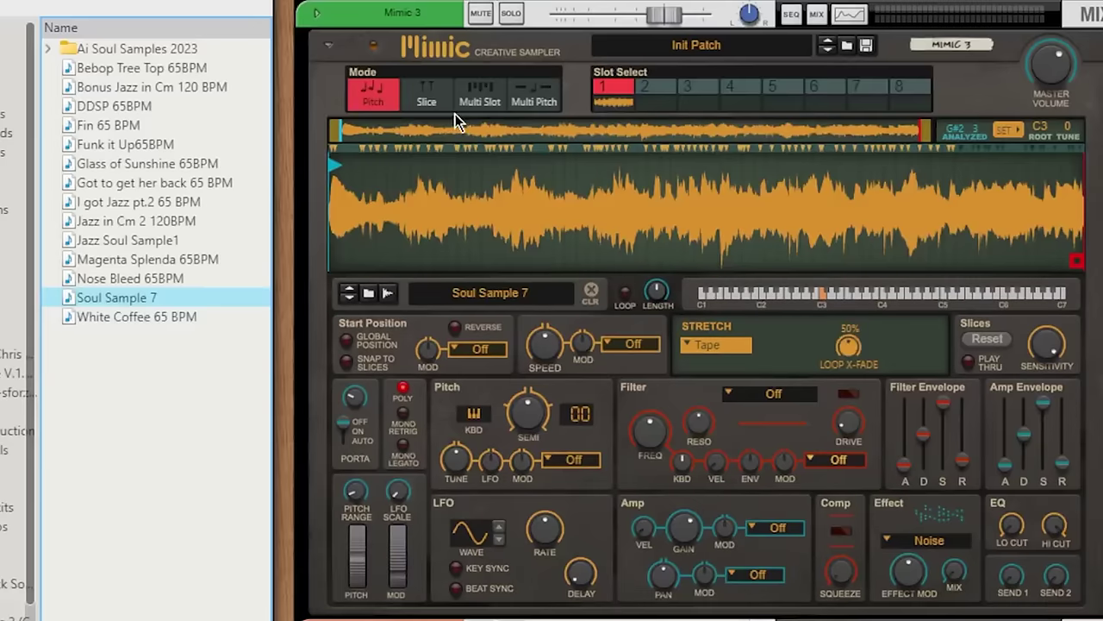
{"action": "left_click", "coordinate": [559, 151]}
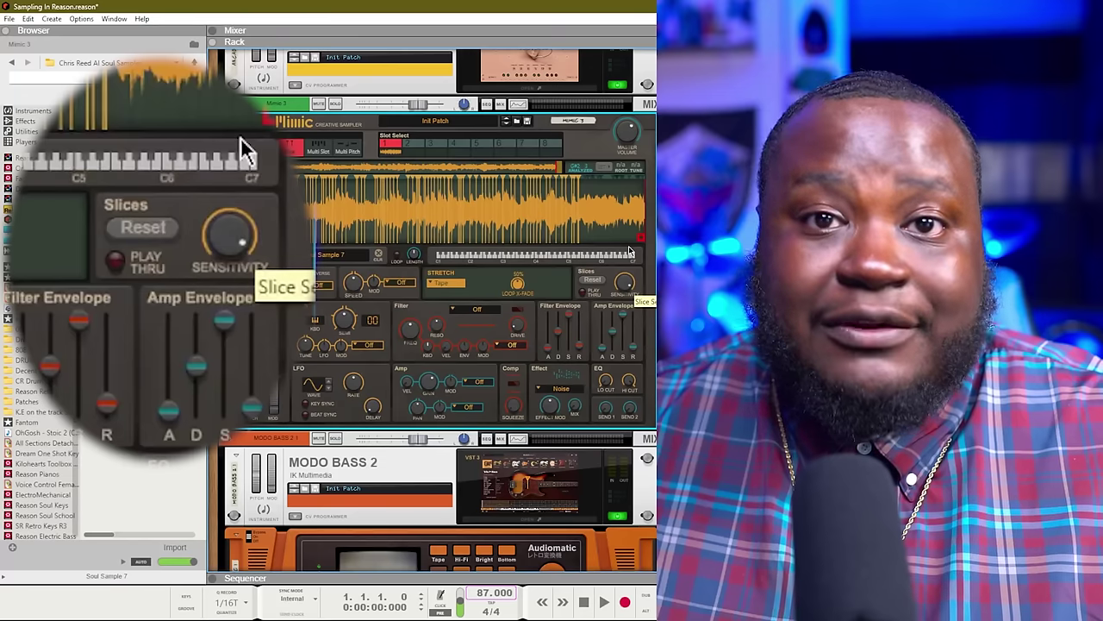
{"action": "mouse_move", "coordinate": [630, 251]}
{"action": "left_mouse_down"}
{"action": "mouse_move", "coordinate": [628, 277]}
{"action": "mouse_move", "coordinate": [629, 263]}
{"action": "left_mouse_up"}
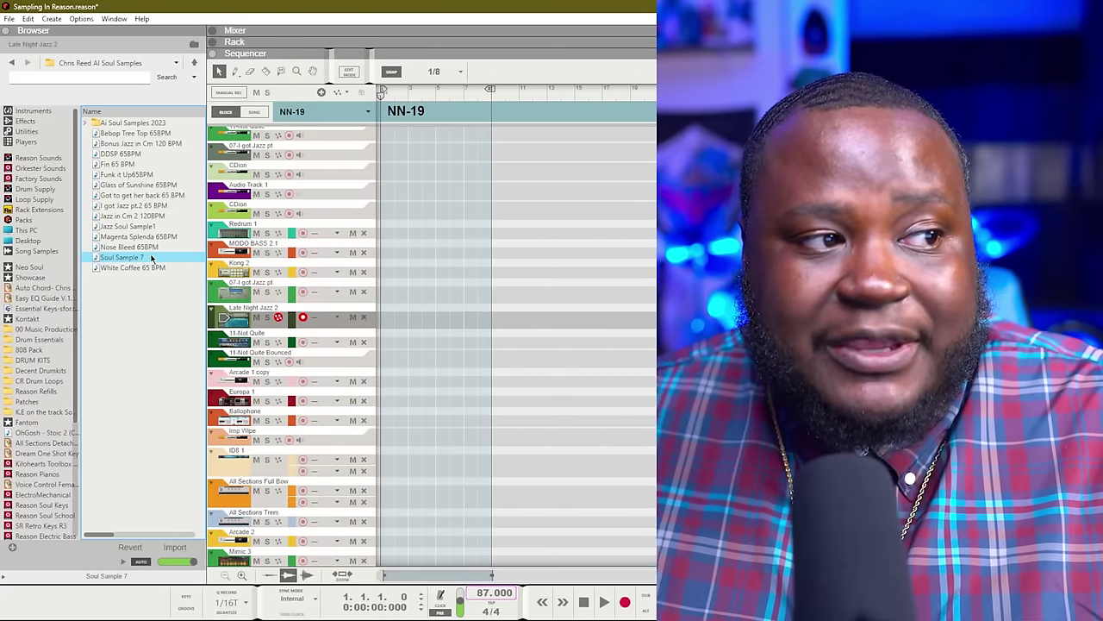
Put Soul Sample 7 on a new track, open Slice Edit with 1/4 snap, and pencil in slice markers.
{"action": "left_click_drag", "start_coordinate": [380, 293], "coordinate": [398, 289]}
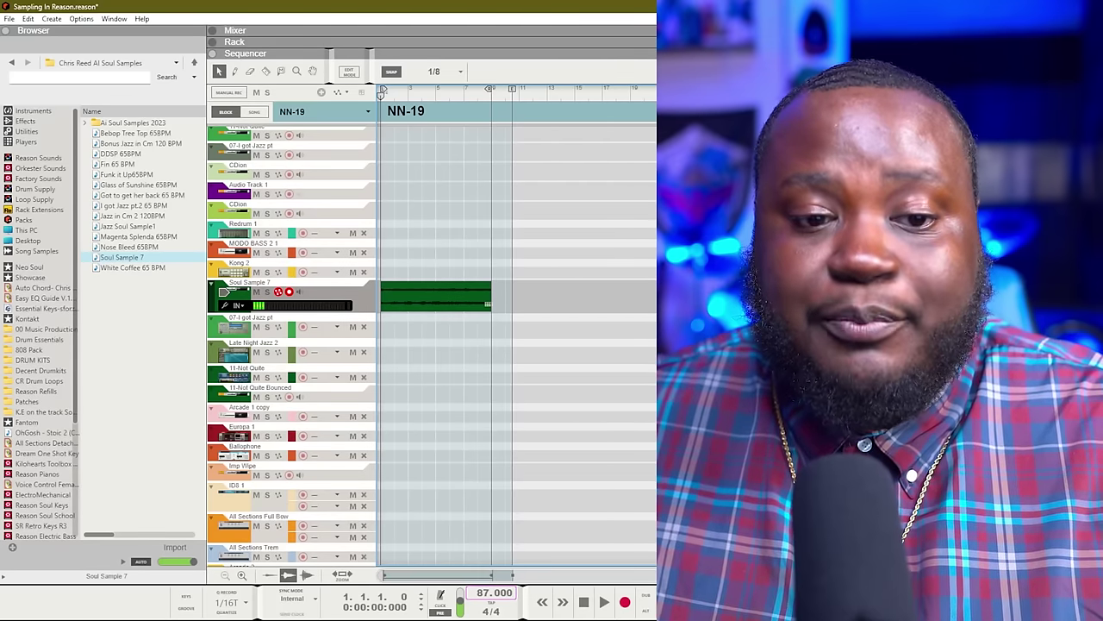
{"action": "key", "text": "Return"}
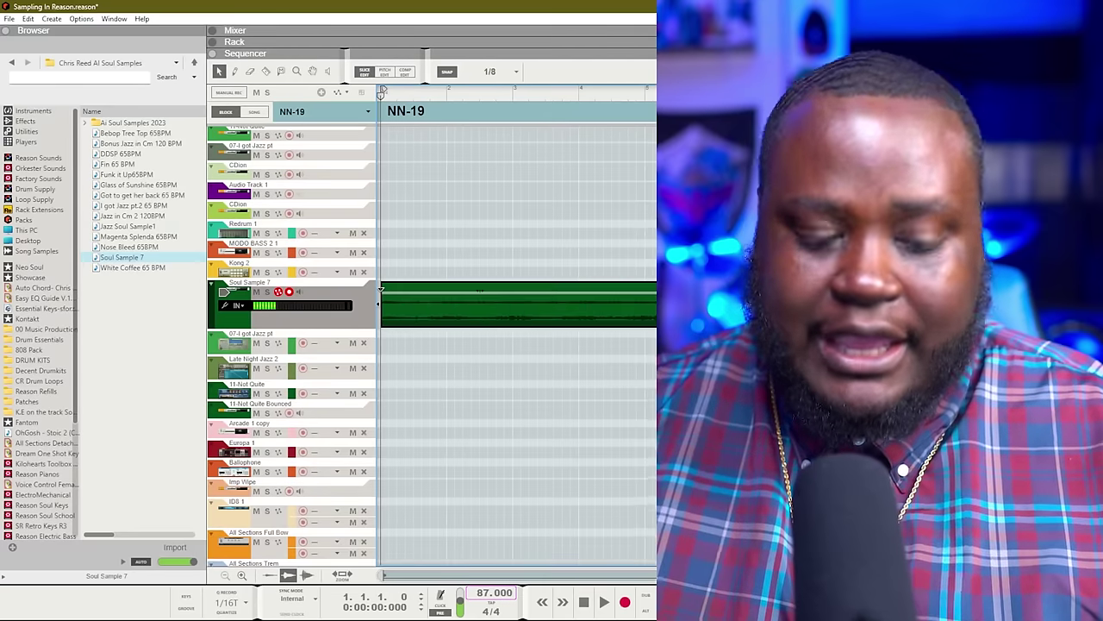
{"action": "left_click", "coordinate": [490, 71]}
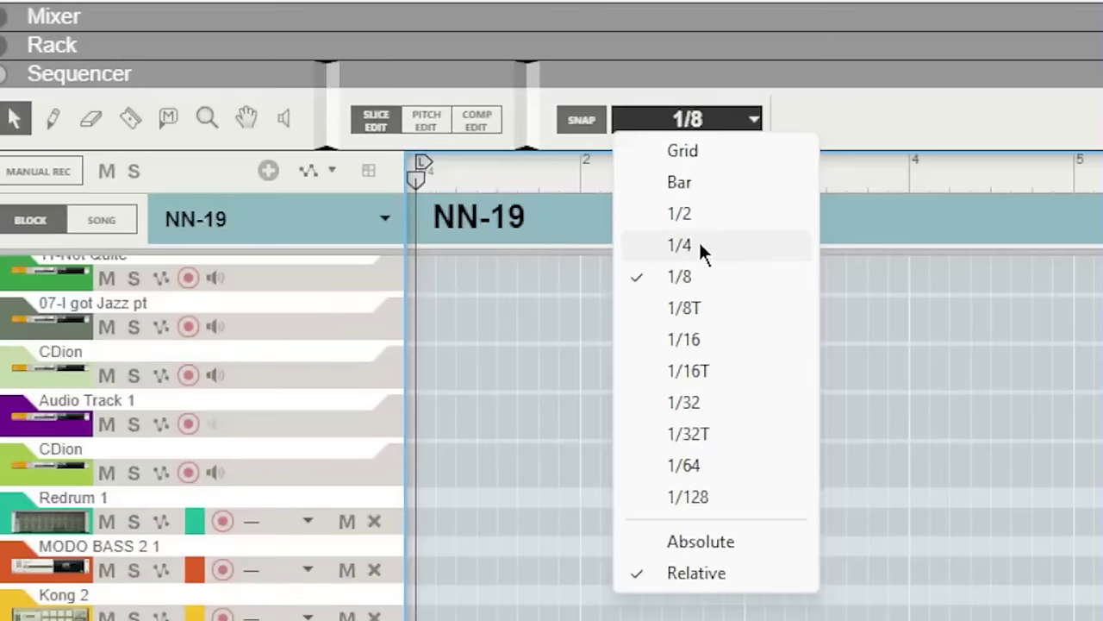
{"action": "left_click", "coordinate": [494, 121]}
{"action": "left_click", "coordinate": [201, 166]}
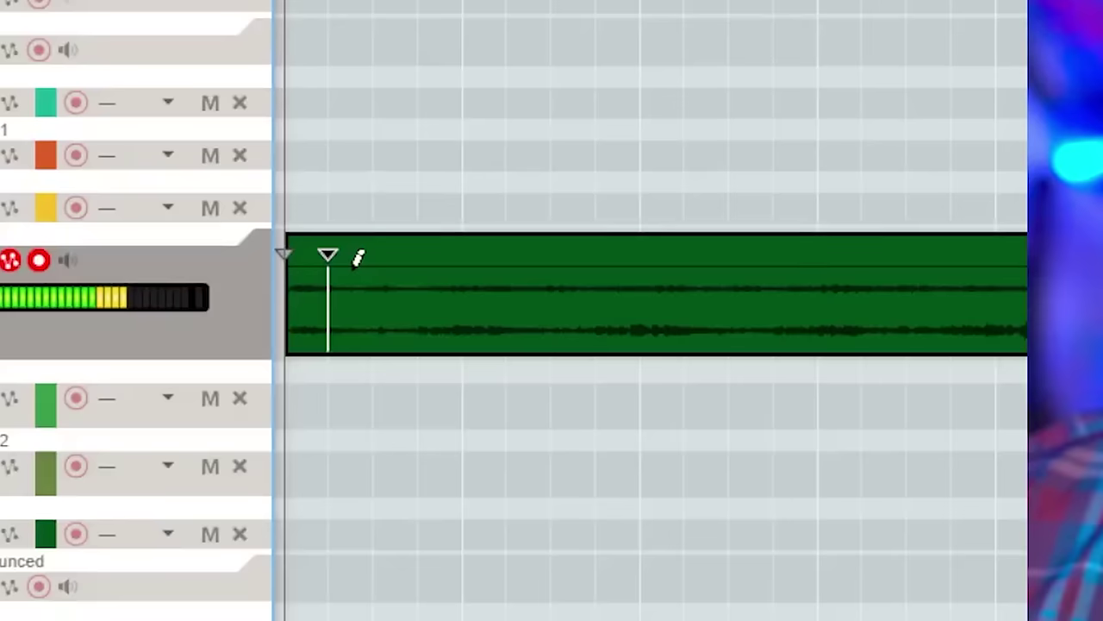
{"action": "left_click", "coordinate": [383, 256]}
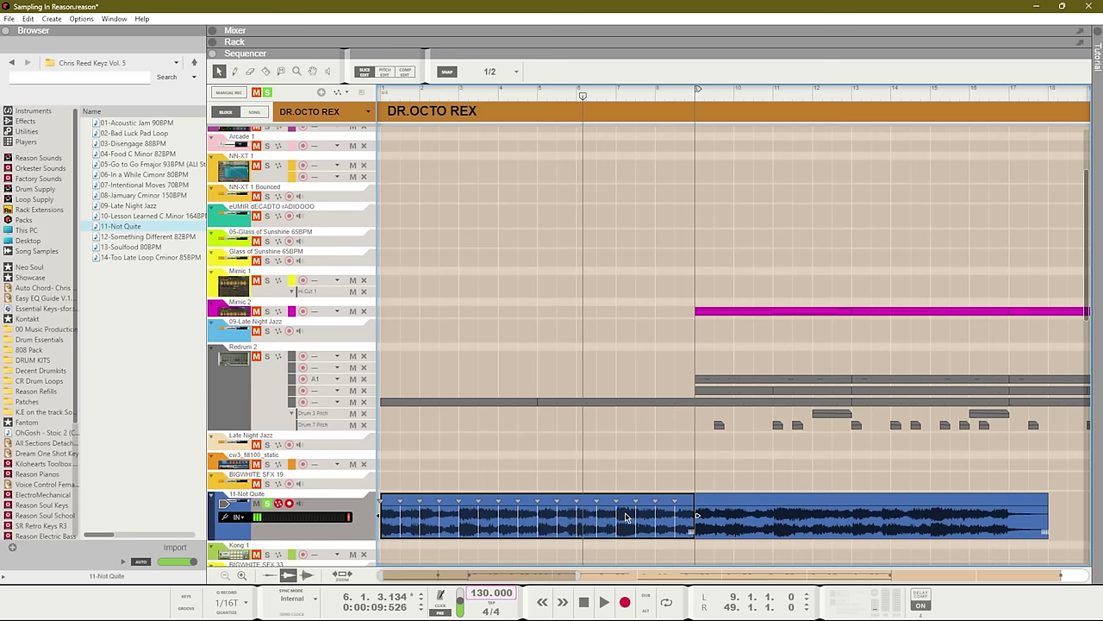
Bounce the sliced Soul Sample 7 clip to a REX loop via the clip's context menu.
{"action": "right_click", "coordinate": [626, 515]}
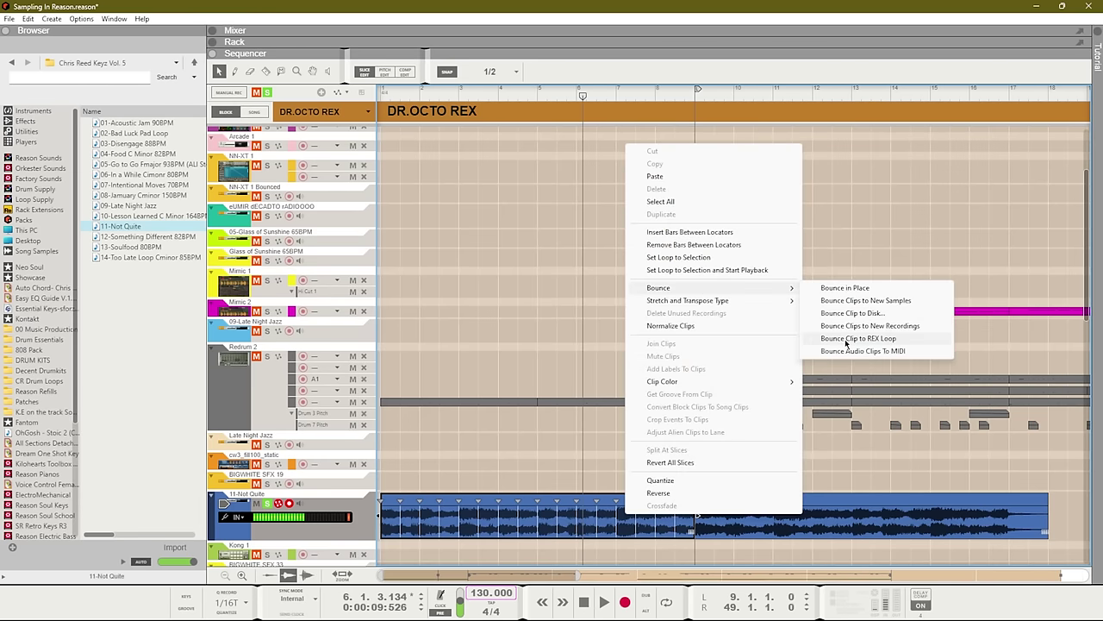
{"action": "left_click", "coordinate": [845, 340]}
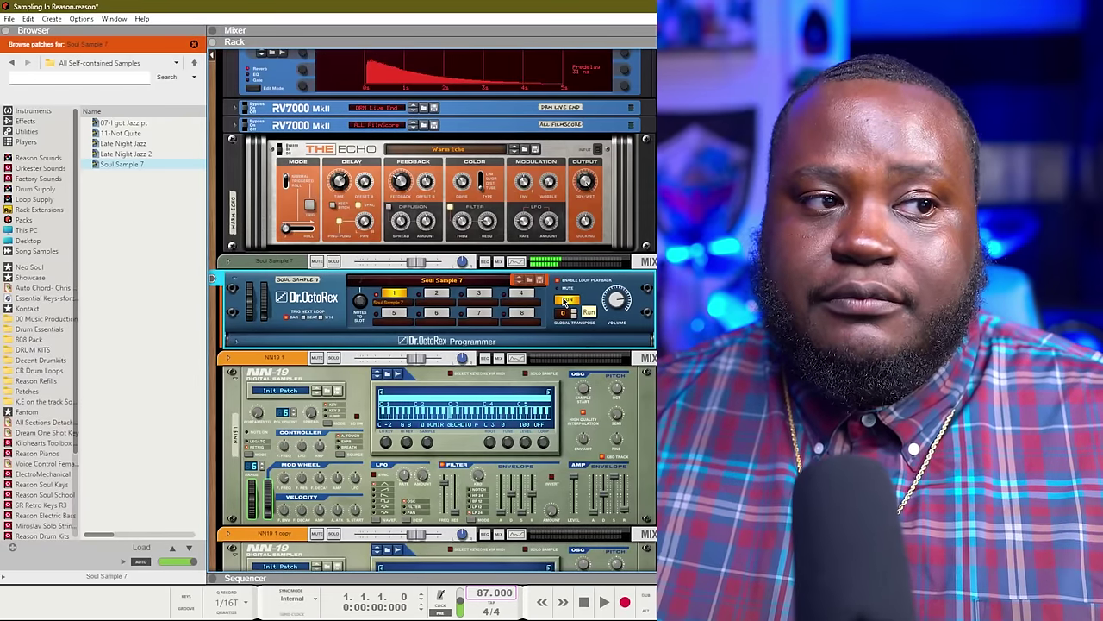
Unfold the Dr.OctoRex loop programmer.
{"action": "left_click", "coordinate": [237, 341]}
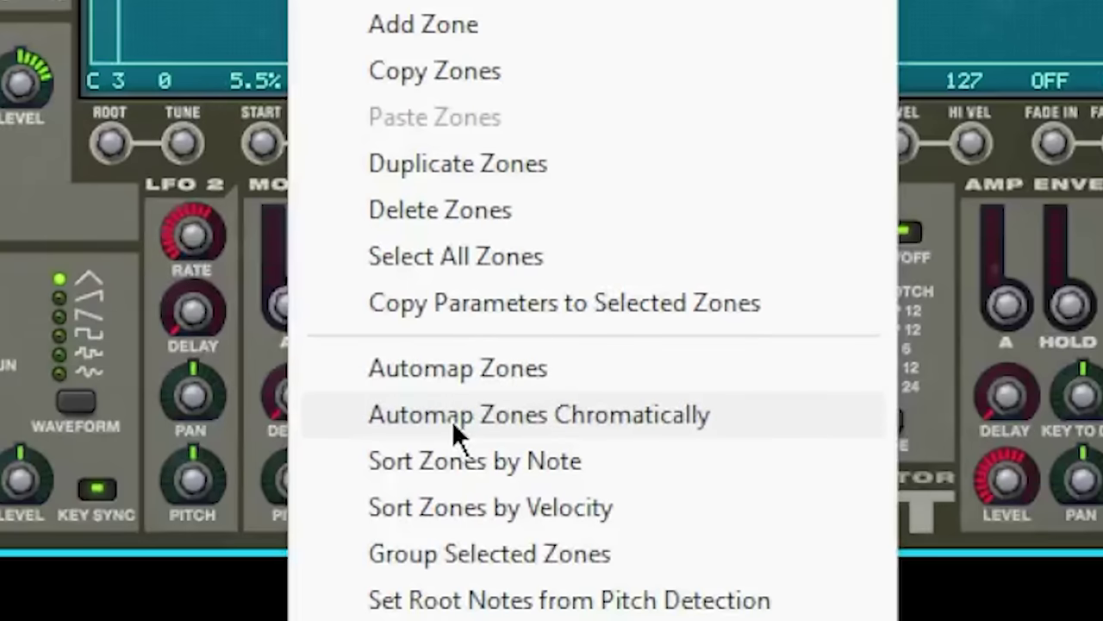
Automap NN-XT 2's eUMIR zones chromatically, then clear the zone selection.
{"action": "left_click", "coordinate": [452, 420]}
{"action": "left_click", "coordinate": [807, 328]}
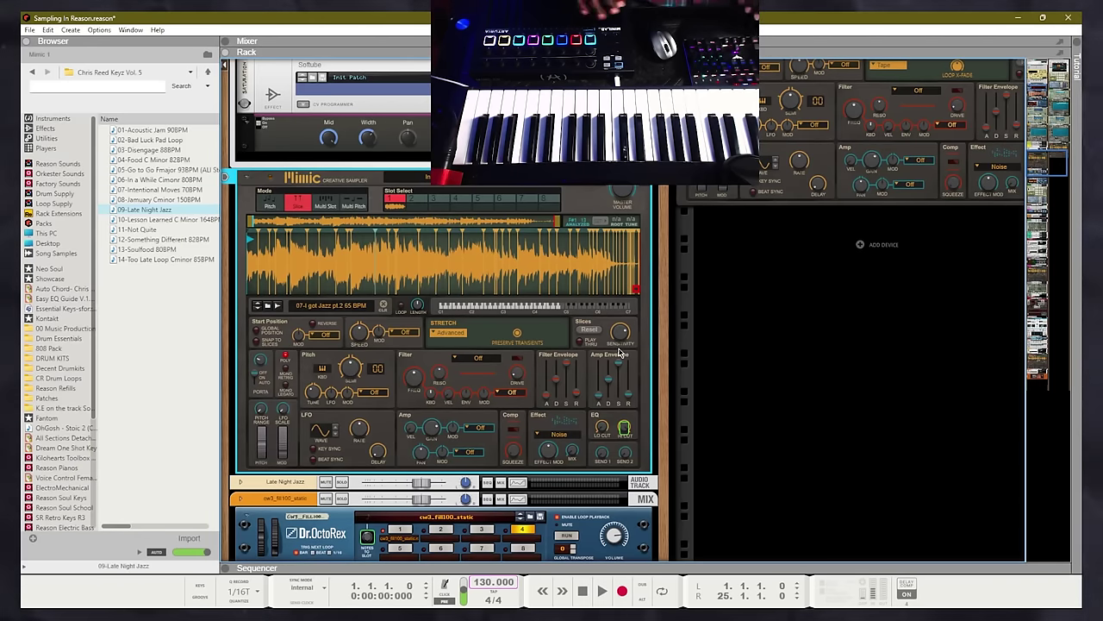
{"action": "scroll", "coordinate": [450, 274], "scroll_direction": "down", "scroll_amount": 2}
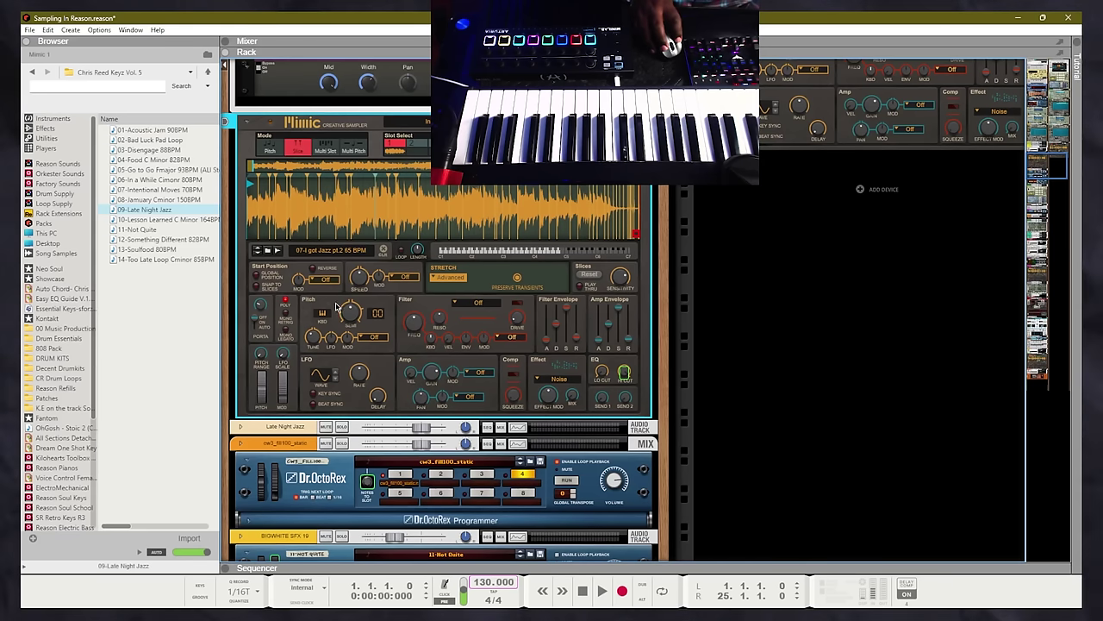
{"action": "left_click_drag", "start_coordinate": [347, 309], "coordinate": [347, 321]}
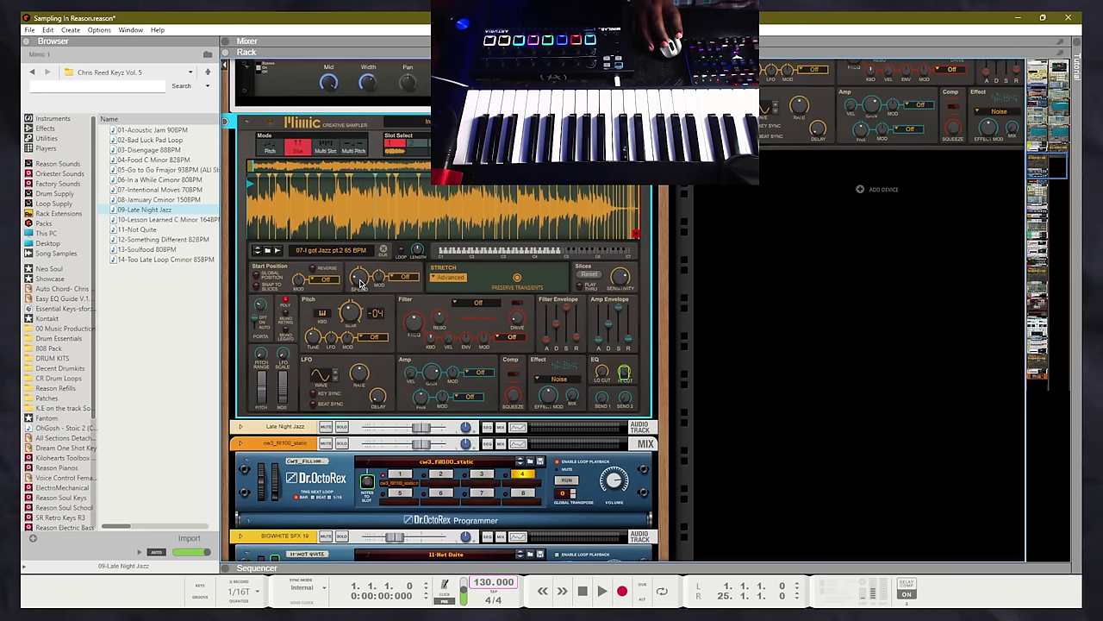
{"action": "left_click", "coordinate": [345, 318], "text": "ctrl"}
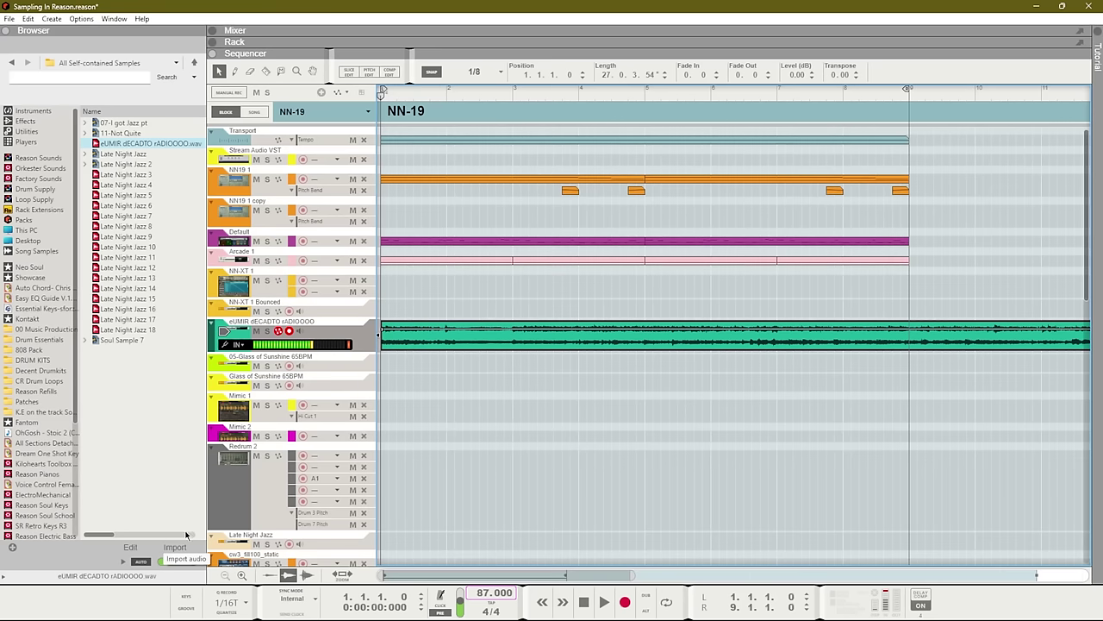
Solo and play the eUMIR audio track, then switch to the Rack with F6.
{"action": "left_click", "coordinate": [268, 332]}
{"action": "key", "text": "space"}
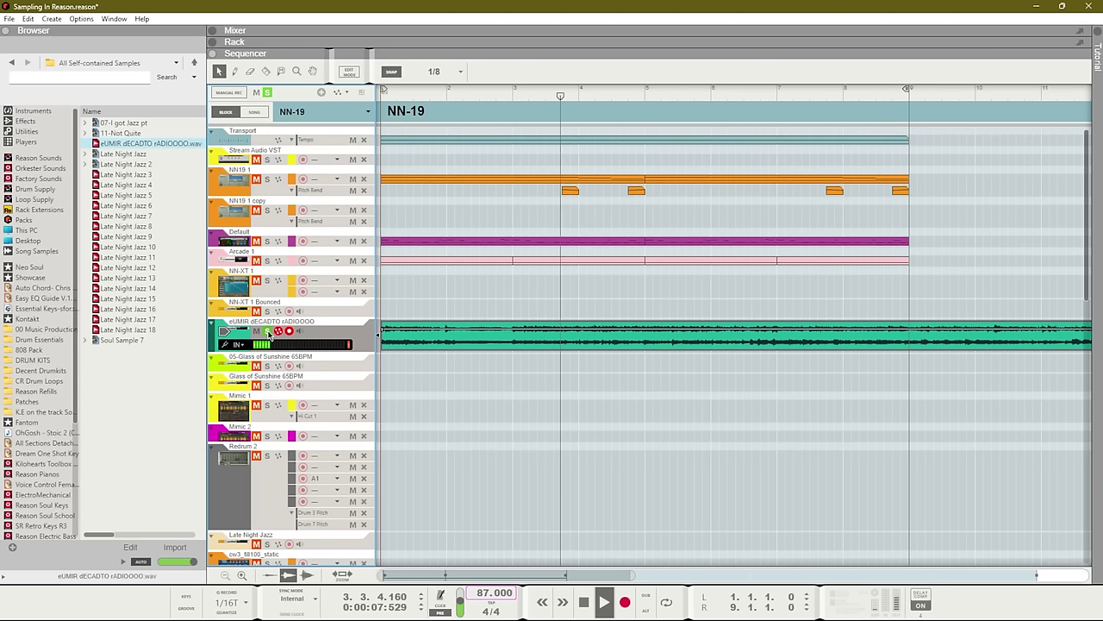
{"action": "key", "text": "F6"}
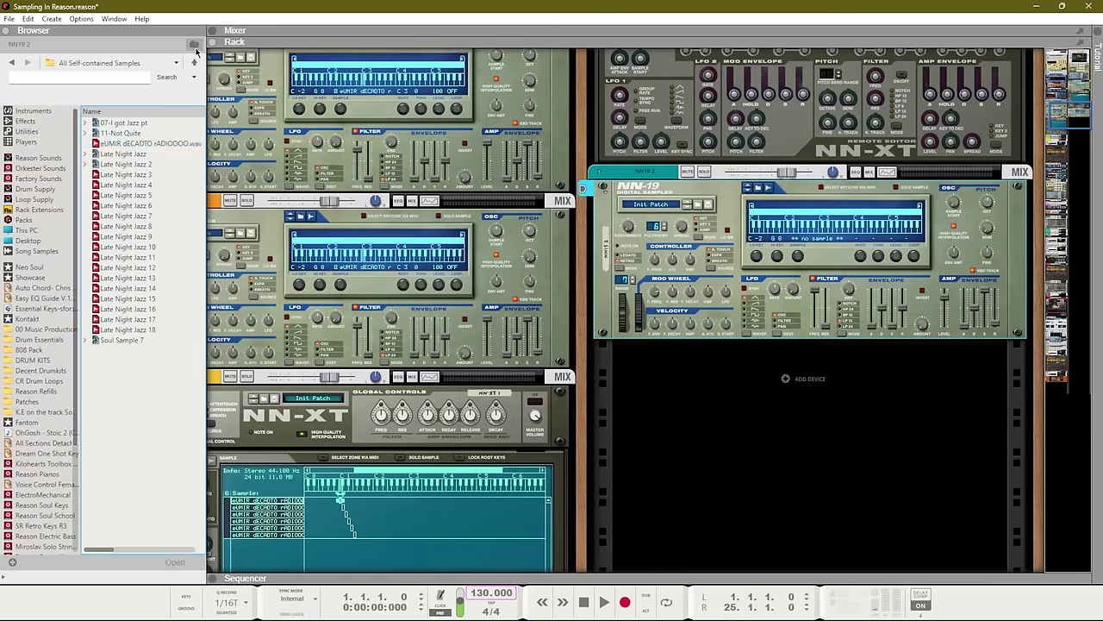
Load eUMIR dECADTO rADIOOOO.wav into the NN-19 and scroll down to its note clip.
{"action": "left_click_drag", "start_coordinate": [133, 146], "coordinate": [688, 268]}
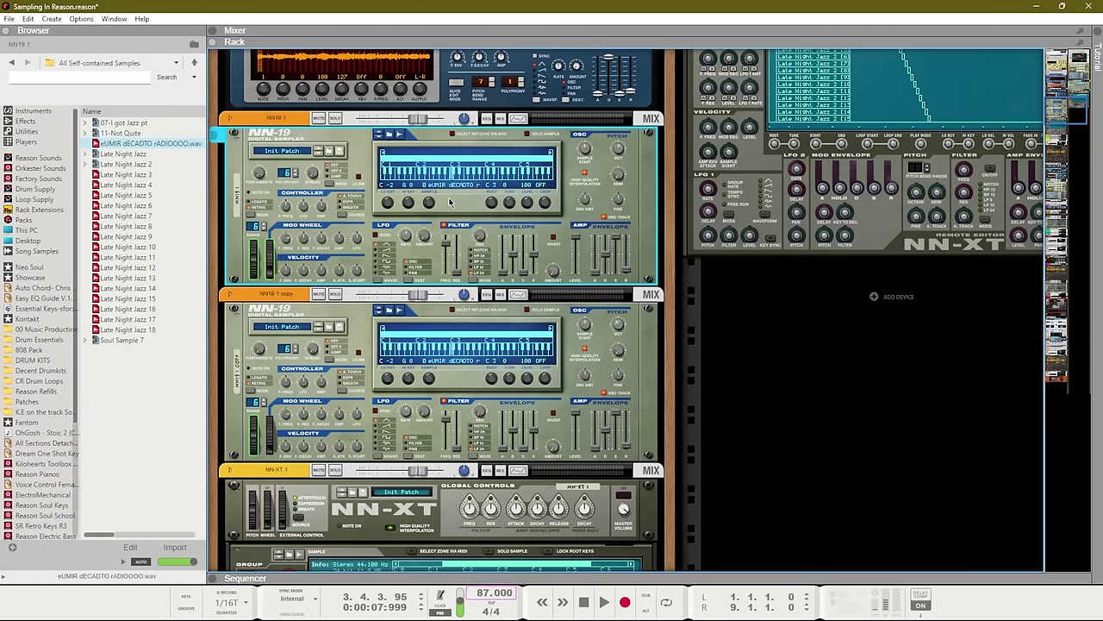
{"action": "scroll", "coordinate": [303, 183], "scroll_direction": "down", "scroll_amount": 3}
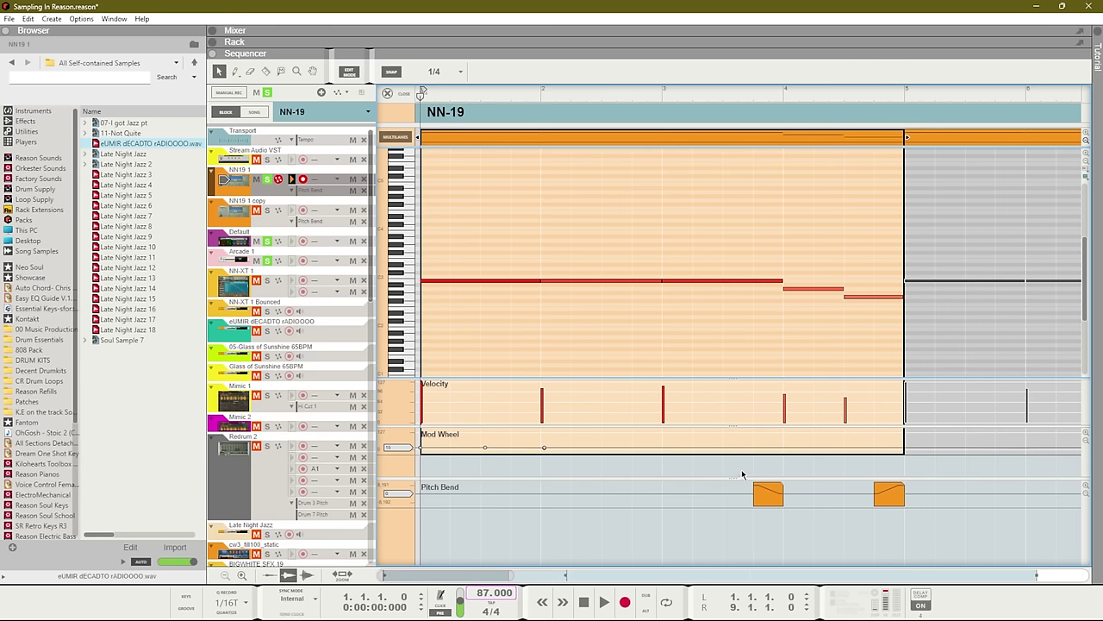
Play and stop the NN-19 part, then go to the Rack (F6) and back to the Sequencer (F7).
{"action": "key", "text": "space"}
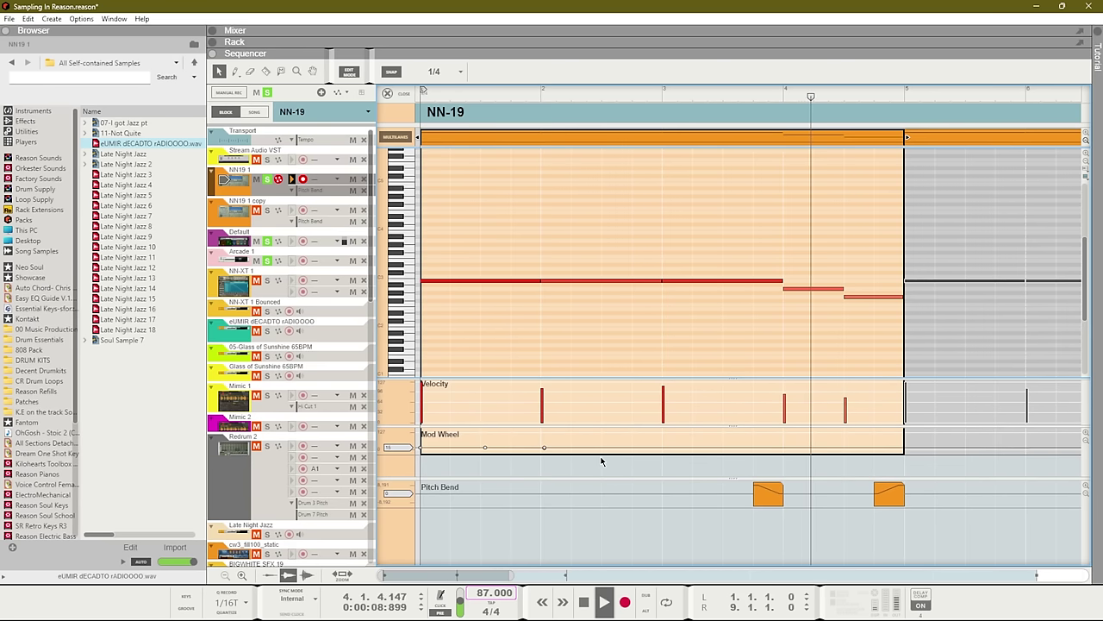
{"action": "key", "text": "space"}
{"action": "key", "text": "F6"}
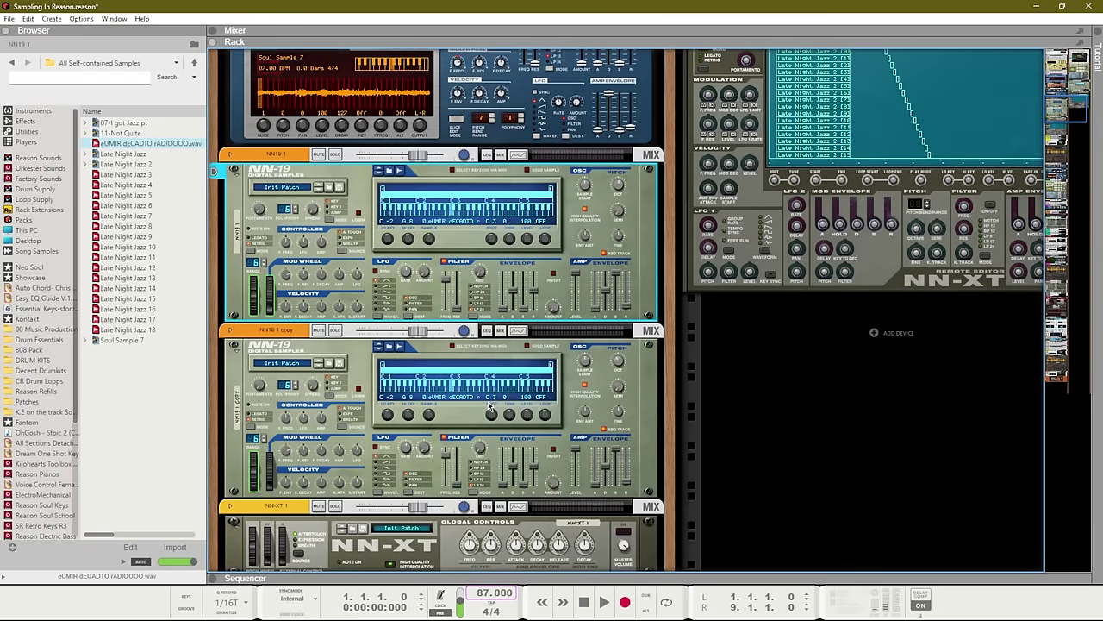
{"action": "key", "text": "F7"}
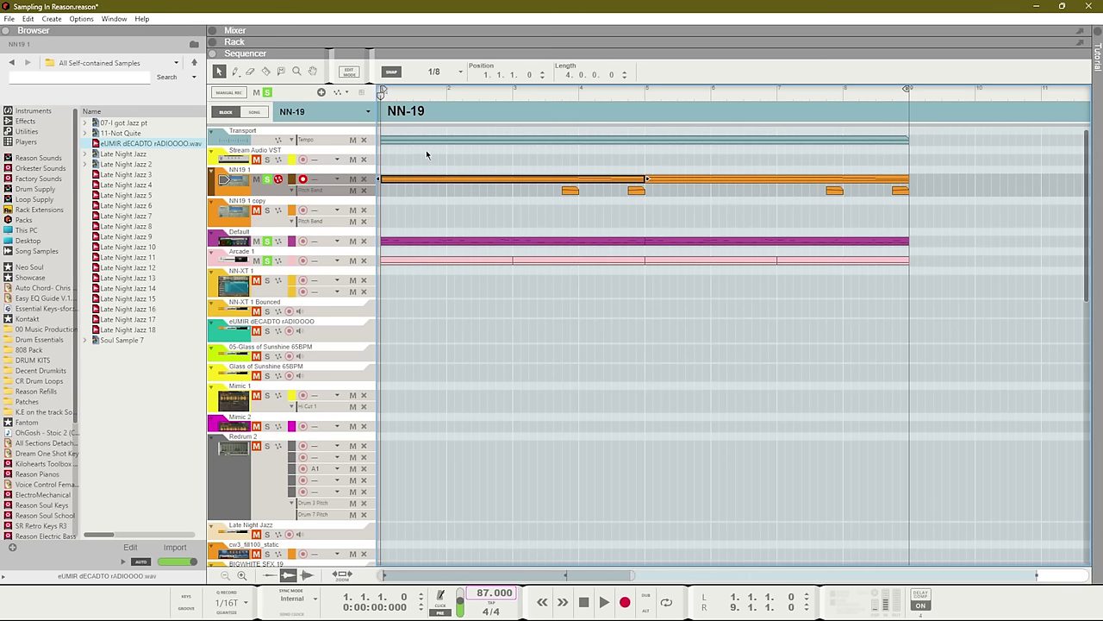
Load the eUMIR sample into NN-XT 2 several times as separate zones.
{"action": "left_click", "coordinate": [328, 111]}
{"action": "key", "text": "F6"}
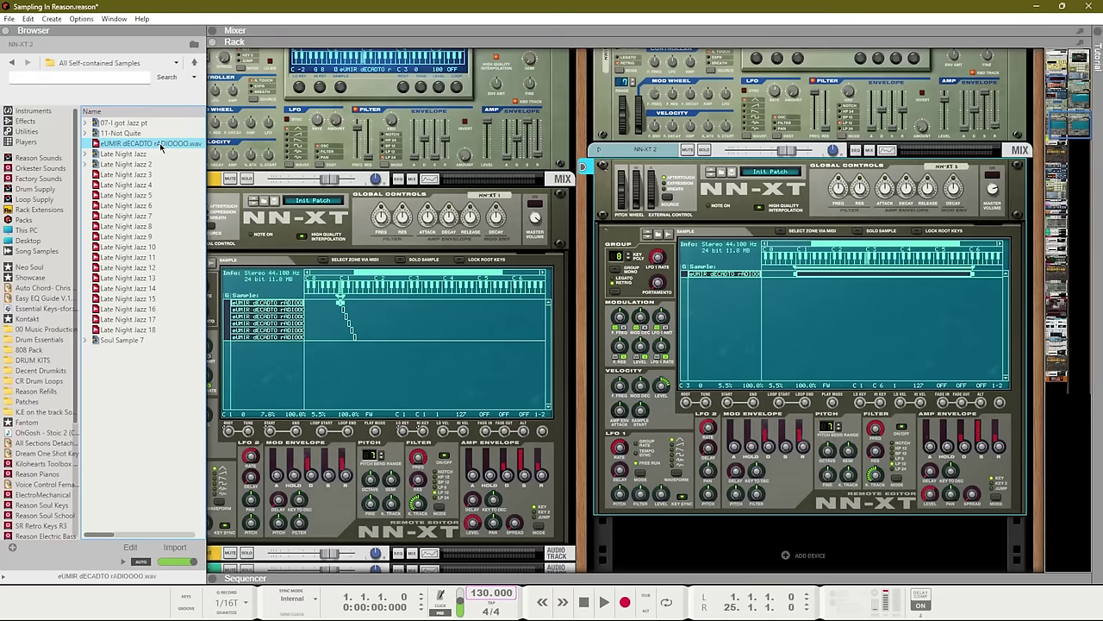
{"action": "left_click_drag", "start_coordinate": [160, 148], "coordinate": [675, 285]}
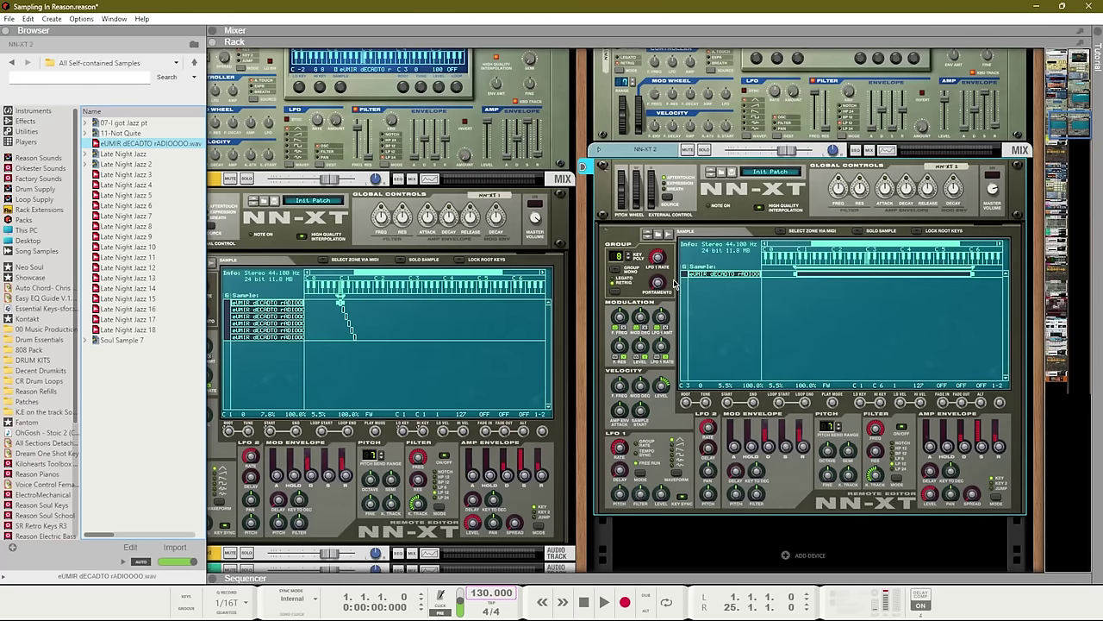
{"action": "left_click", "coordinate": [687, 338]}
{"action": "left_click_drag", "start_coordinate": [152, 143], "coordinate": [728, 312]}
{"action": "left_click_drag", "start_coordinate": [152, 143], "coordinate": [728, 315]}
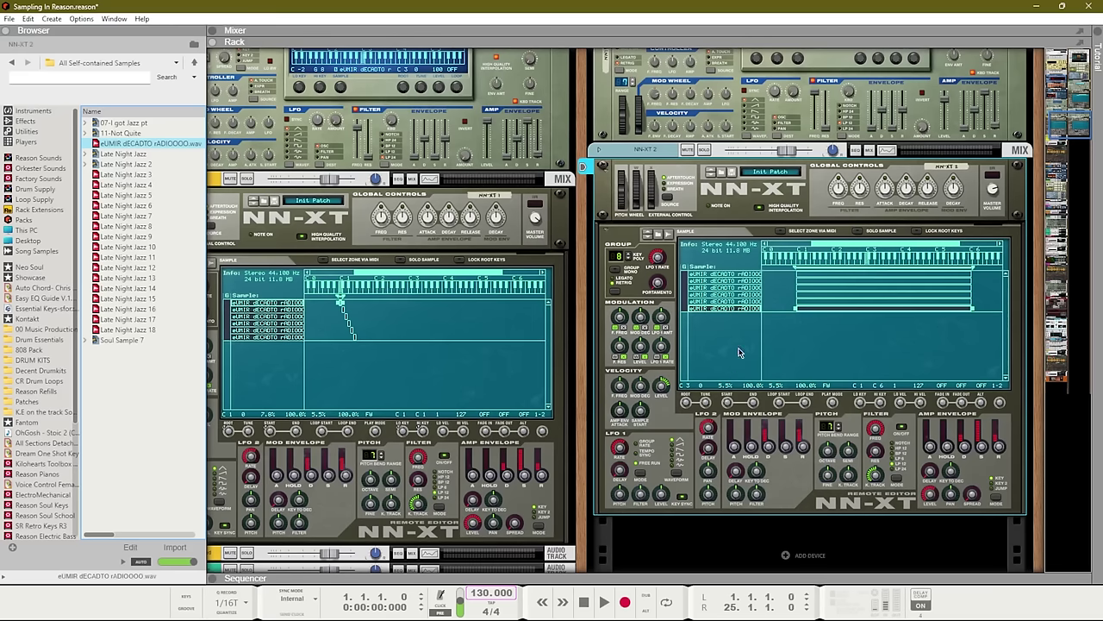
Select all six eUMIR zones and automap them chromatically across the keyboard.
{"action": "left_click", "coordinate": [745, 276]}
{"action": "left_click", "coordinate": [752, 343]}
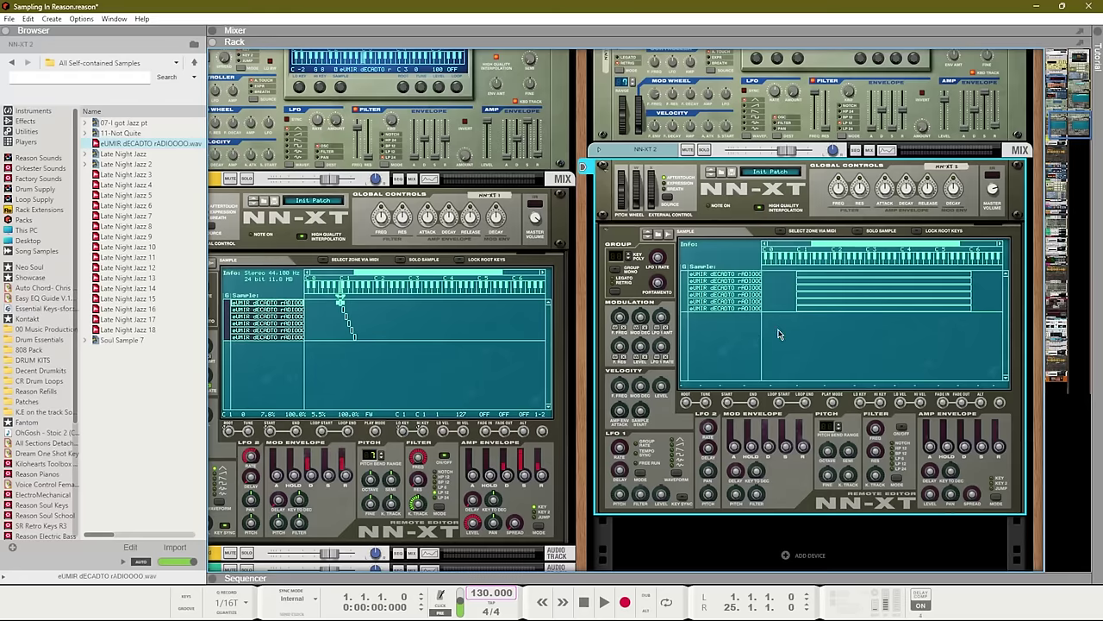
{"action": "key", "text": "ctrl+a"}
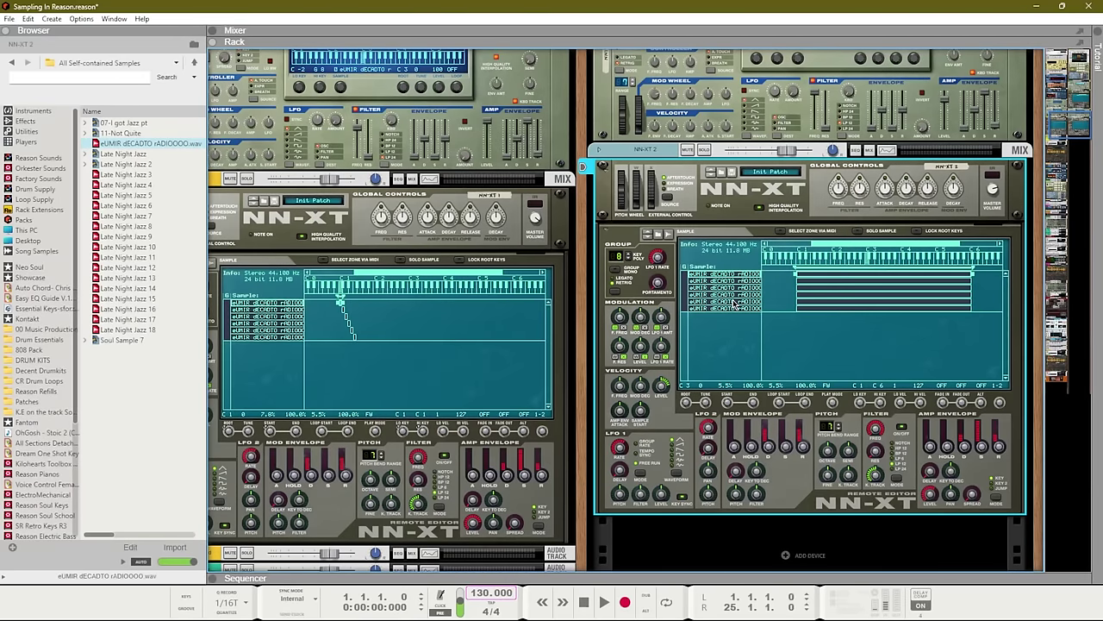
{"action": "right_click", "coordinate": [735, 298]}
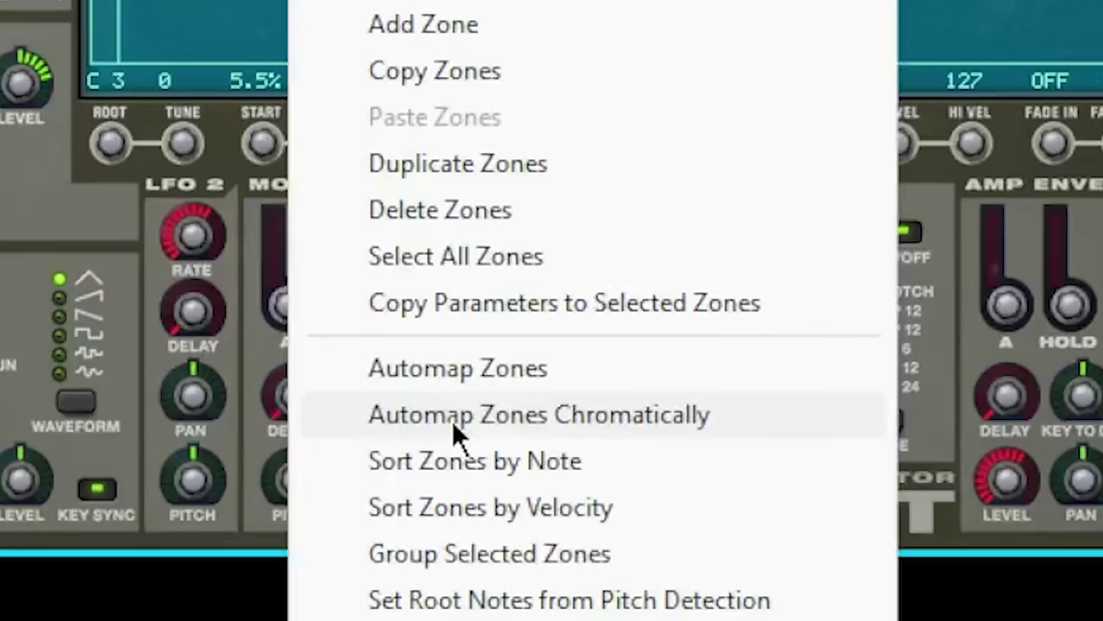
{"action": "left_click", "coordinate": [452, 417]}
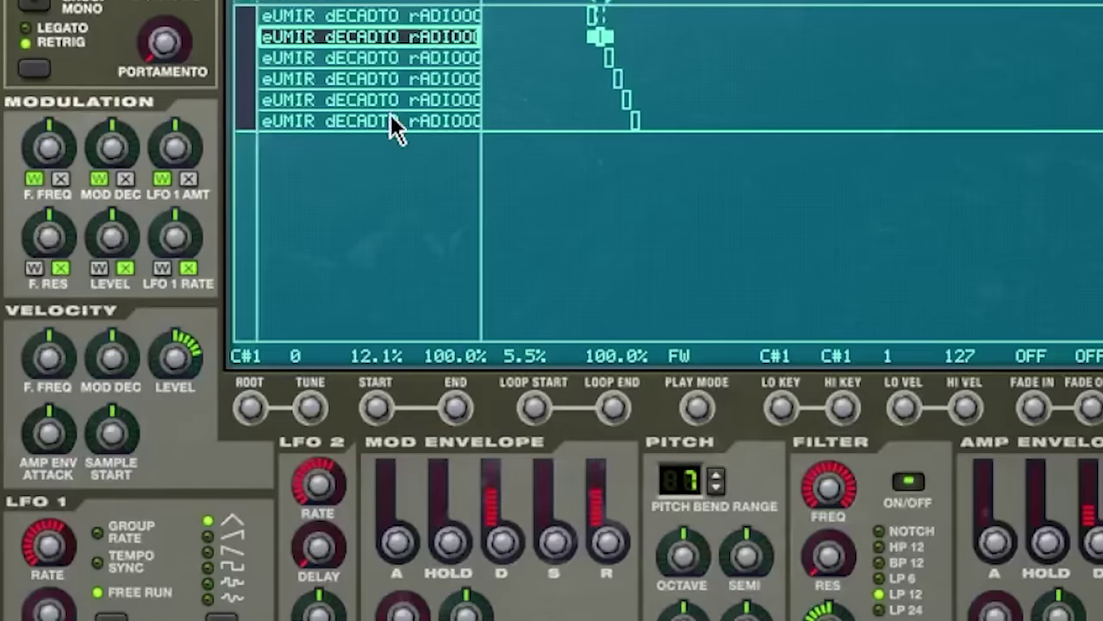
Offset zone sample starts: third zone to 17.8%, fourth zone to 16.2%.
{"action": "left_click", "coordinate": [733, 290]}
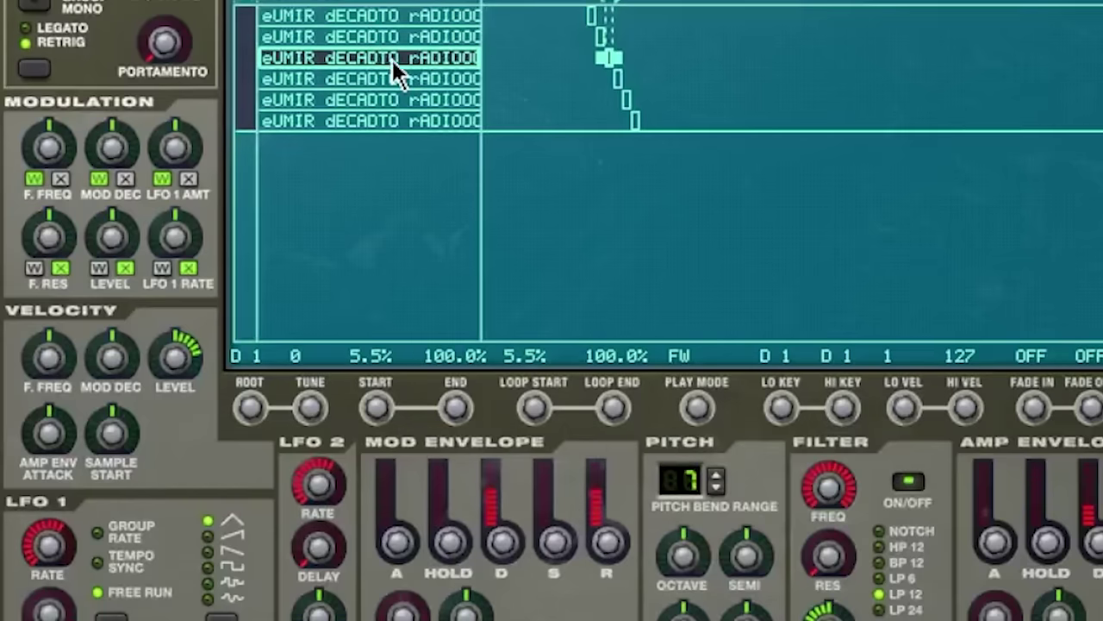
{"action": "left_click_drag", "start_coordinate": [374, 409], "coordinate": [392, 135]}
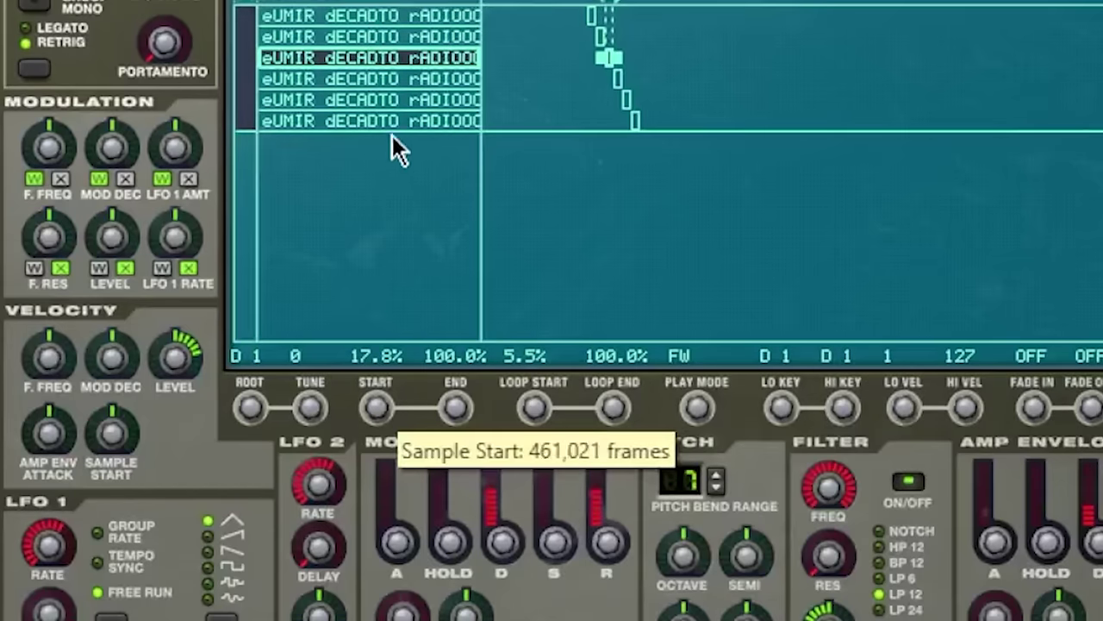
{"action": "left_click", "coordinate": [387, 83]}
{"action": "left_click_drag", "start_coordinate": [373, 398], "coordinate": [400, 181]}
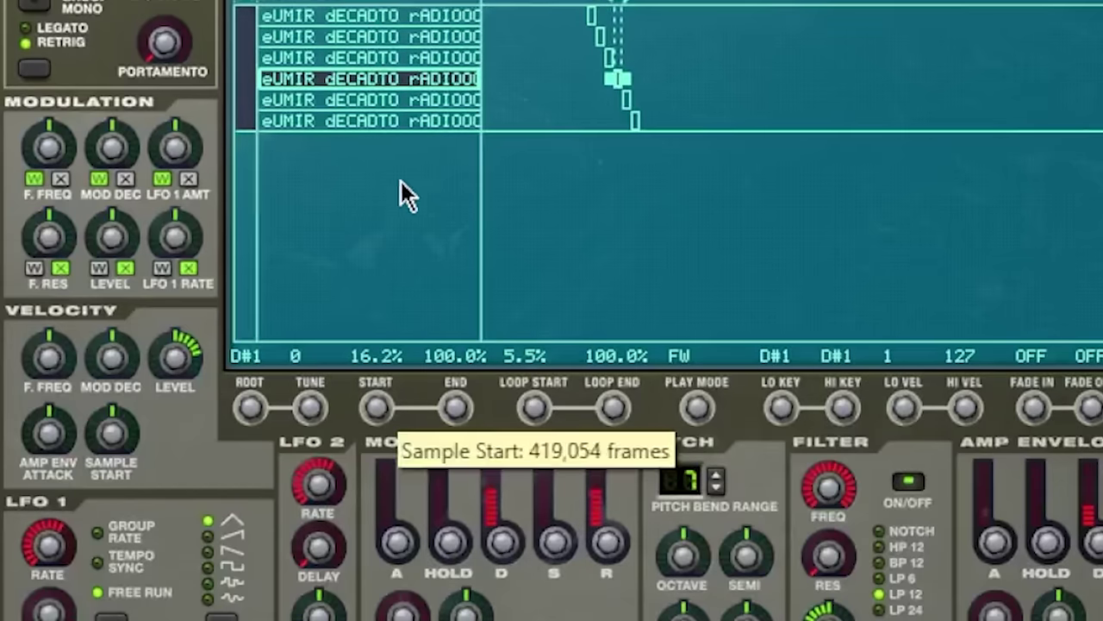
{"action": "left_click", "coordinate": [390, 99]}
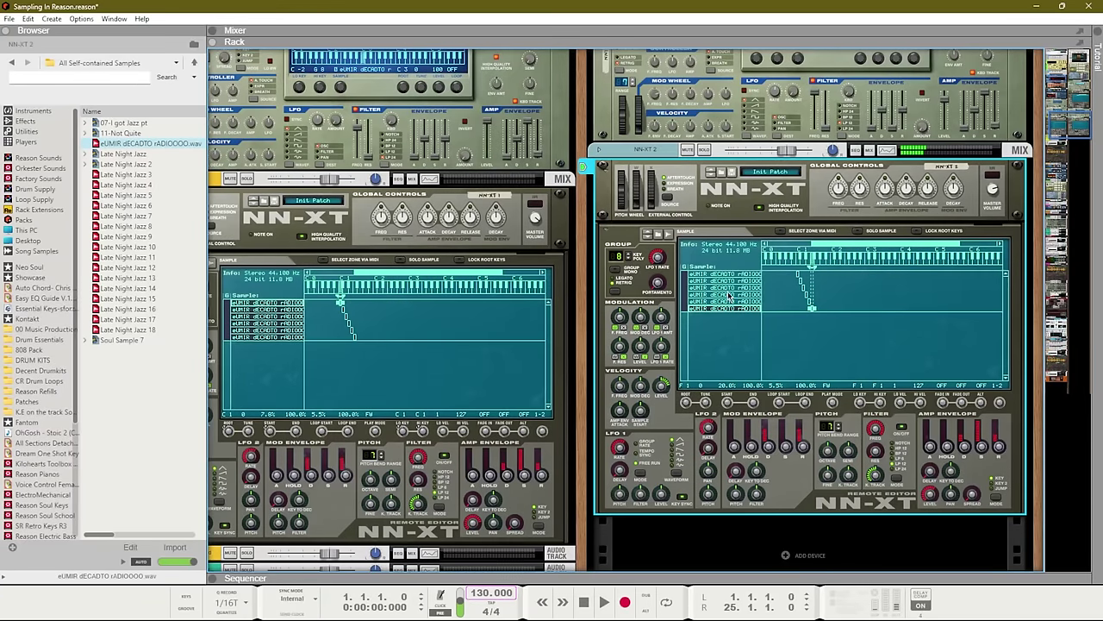
{"action": "left_click", "coordinate": [734, 279]}
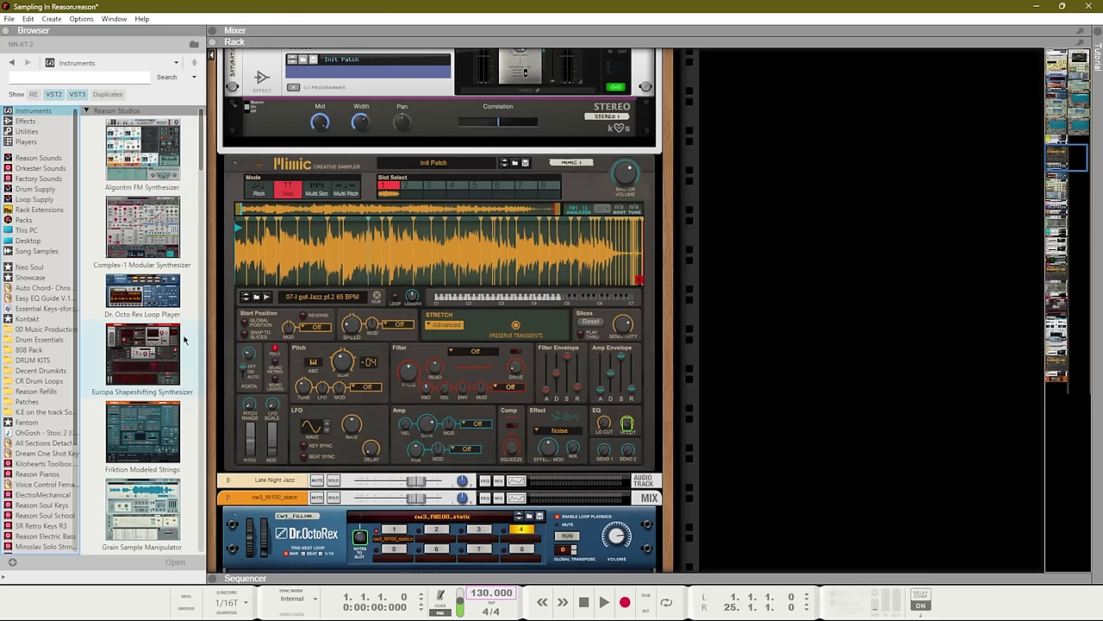
Add a new Mimic sampler to the rack from the Instruments browser.
{"action": "scroll", "coordinate": [148, 361], "scroll_direction": "up", "scroll_amount": 3}
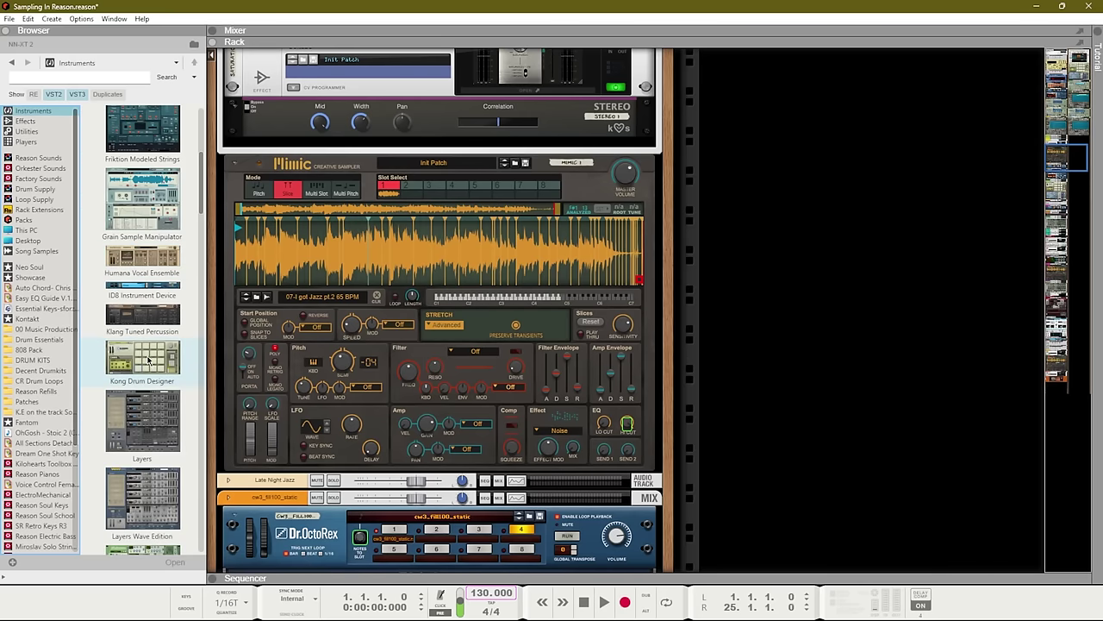
{"action": "scroll", "coordinate": [149, 360], "scroll_direction": "down", "scroll_amount": 3}
{"action": "left_click_drag", "start_coordinate": [148, 360], "coordinate": [724, 278]}
{"action": "right_click", "coordinate": [739, 259]}
{"action": "left_click", "coordinate": [867, 522]}
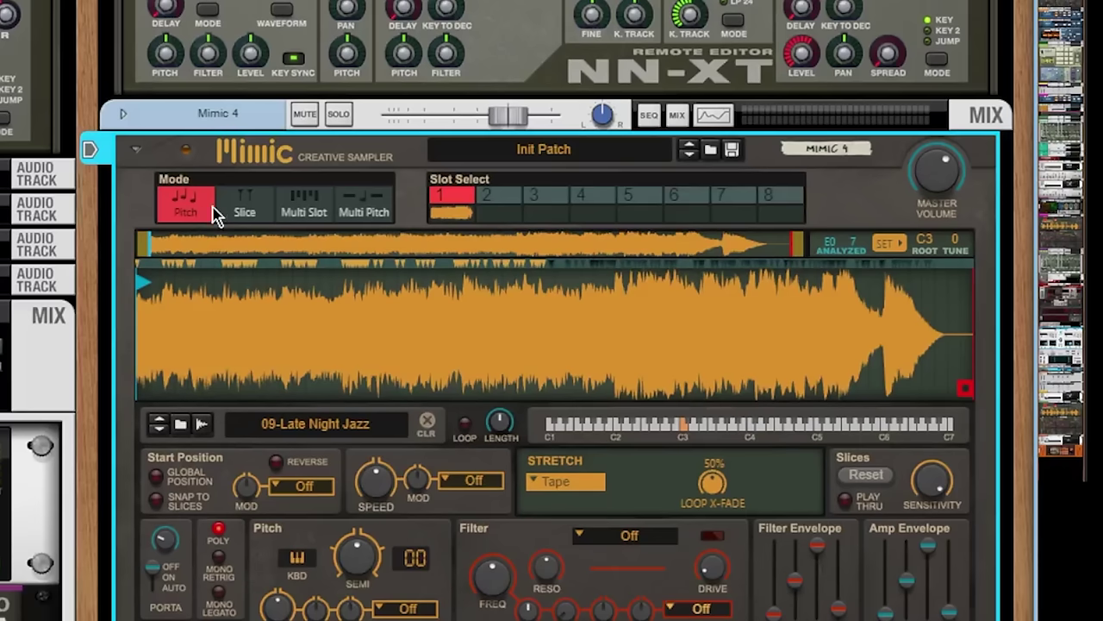
Put the new Mimic in Slice mode with Pitch Semi at -4, then view it in the Sequencer.
{"action": "left_click", "coordinate": [250, 205]}
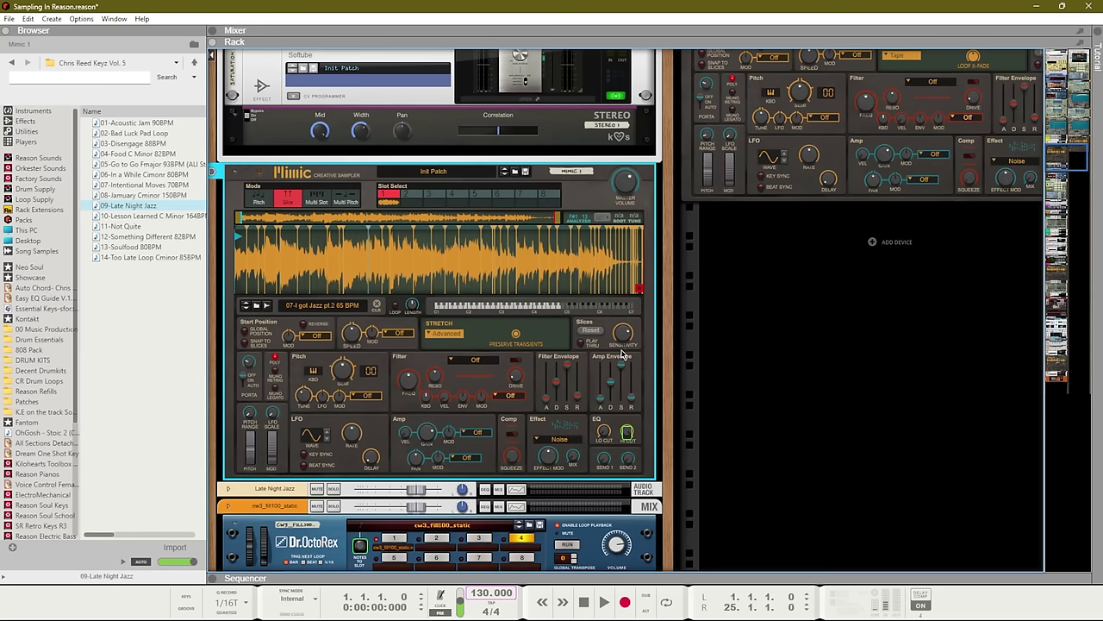
{"action": "scroll", "coordinate": [435, 270], "scroll_direction": "down", "scroll_amount": 2}
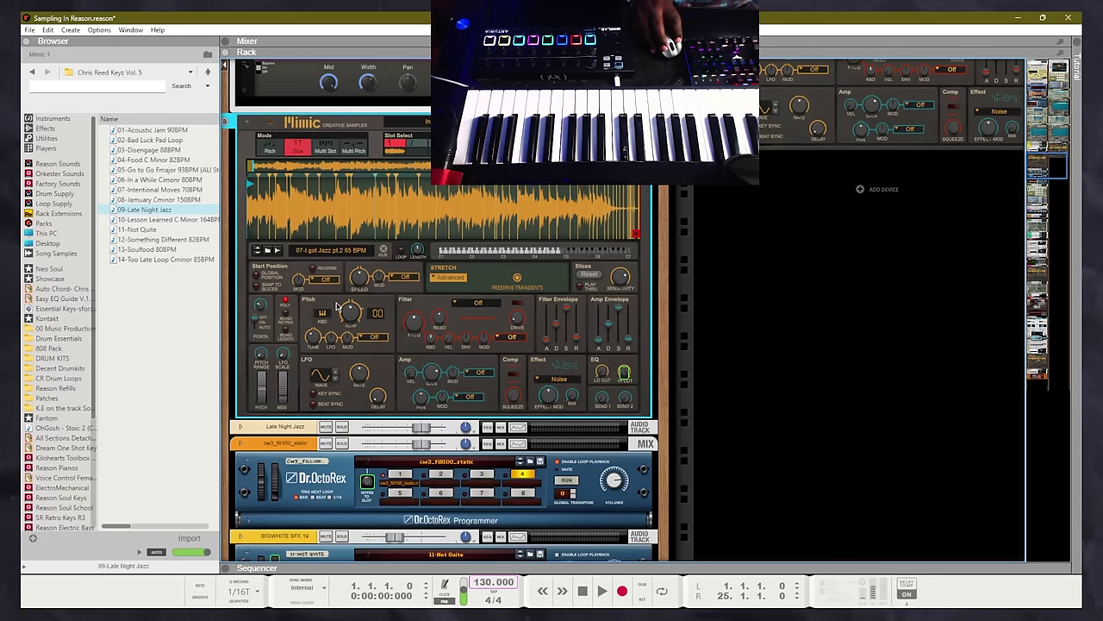
{"action": "scroll", "coordinate": [341, 307], "scroll_direction": "down", "scroll_amount": 4}
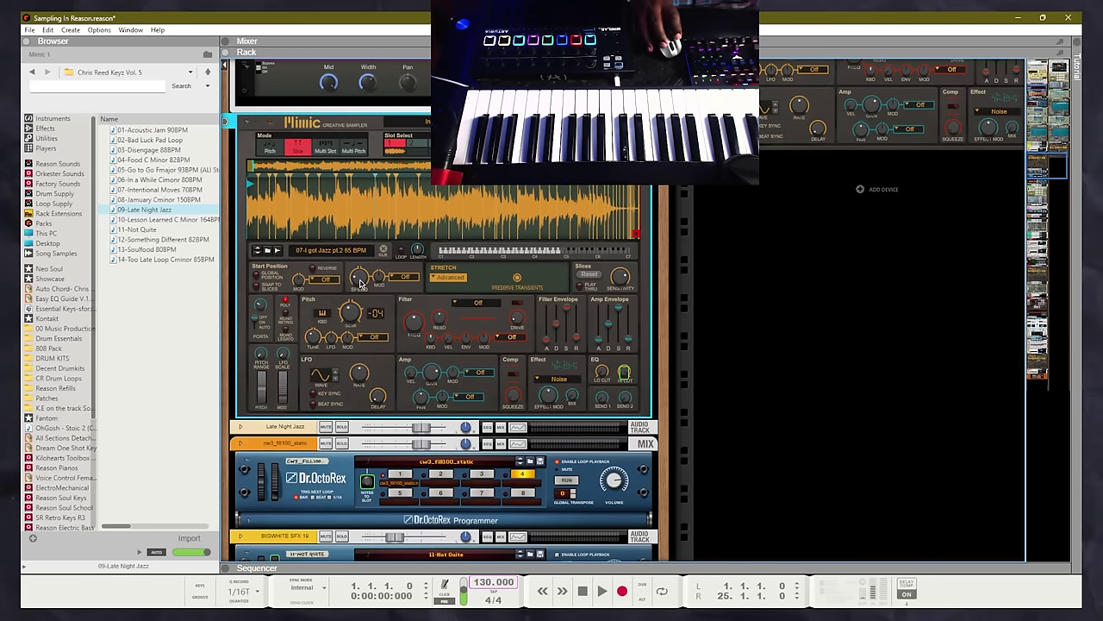
{"action": "mouse_move", "coordinate": [360, 283]}
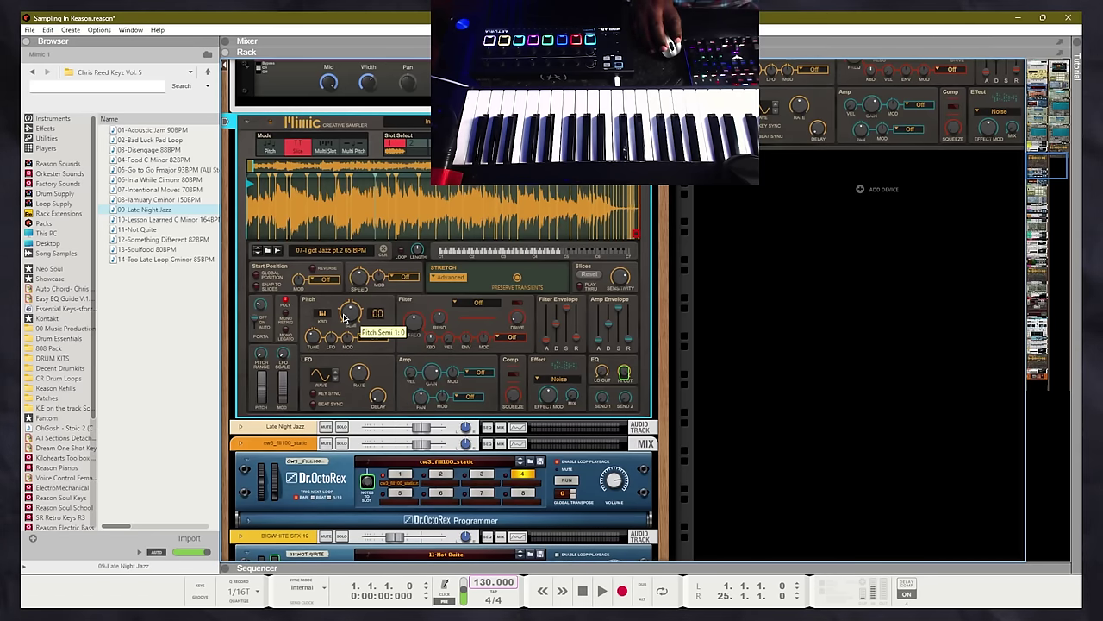
{"action": "scroll", "coordinate": [344, 326], "scroll_direction": "up", "scroll_amount": 1}
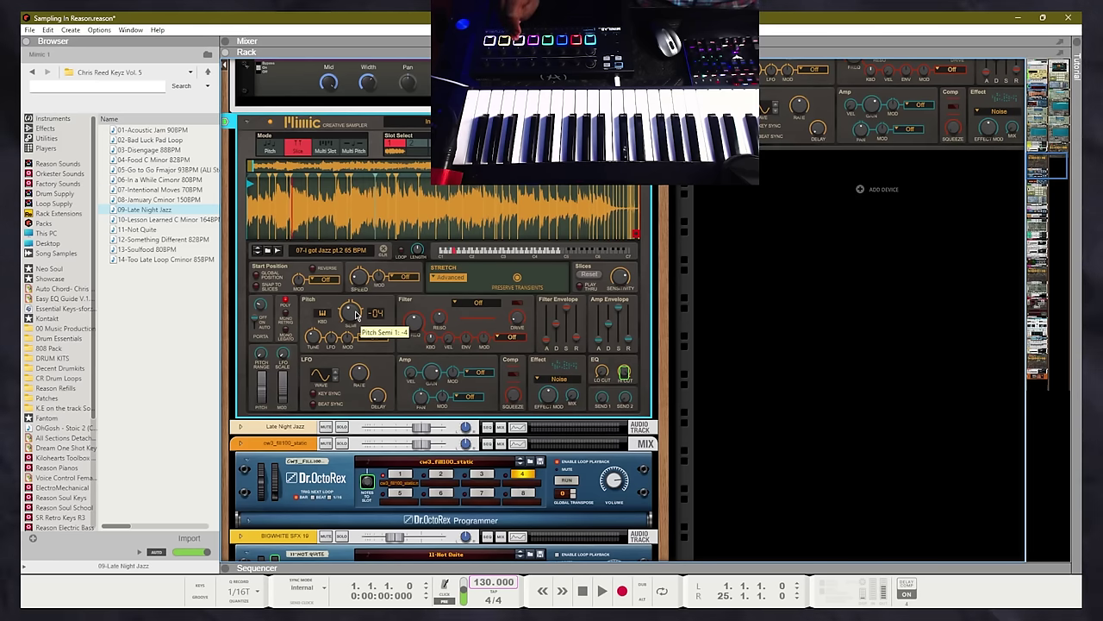
{"action": "key", "text": "F7"}
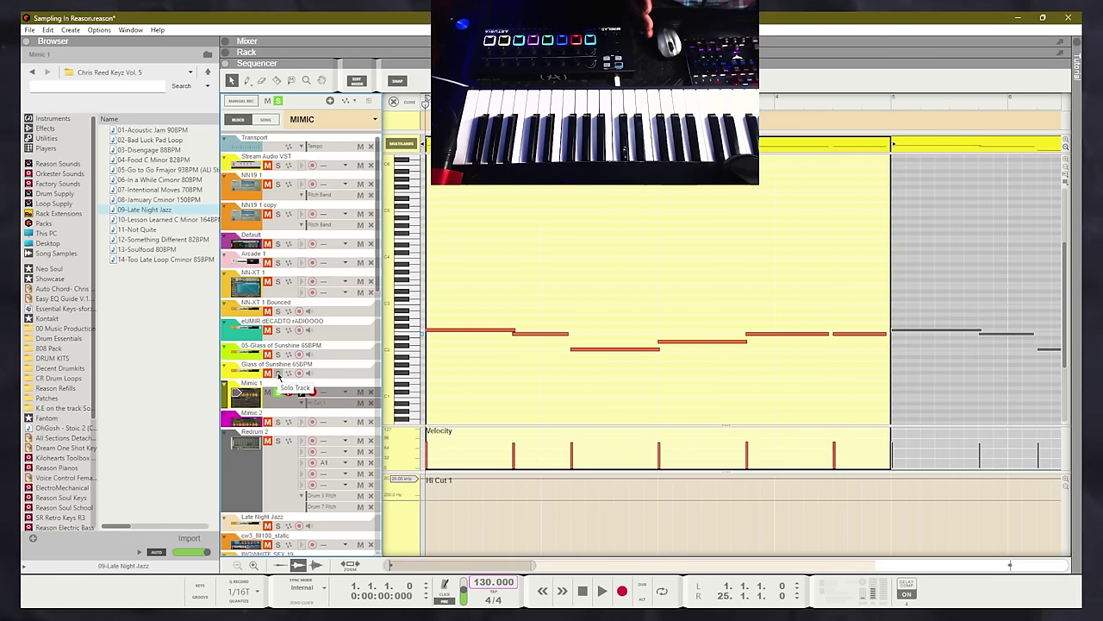
Play back the Mimic part with its Hi Cut automation, then the whole arrangement from the start.
{"action": "key", "text": "space"}
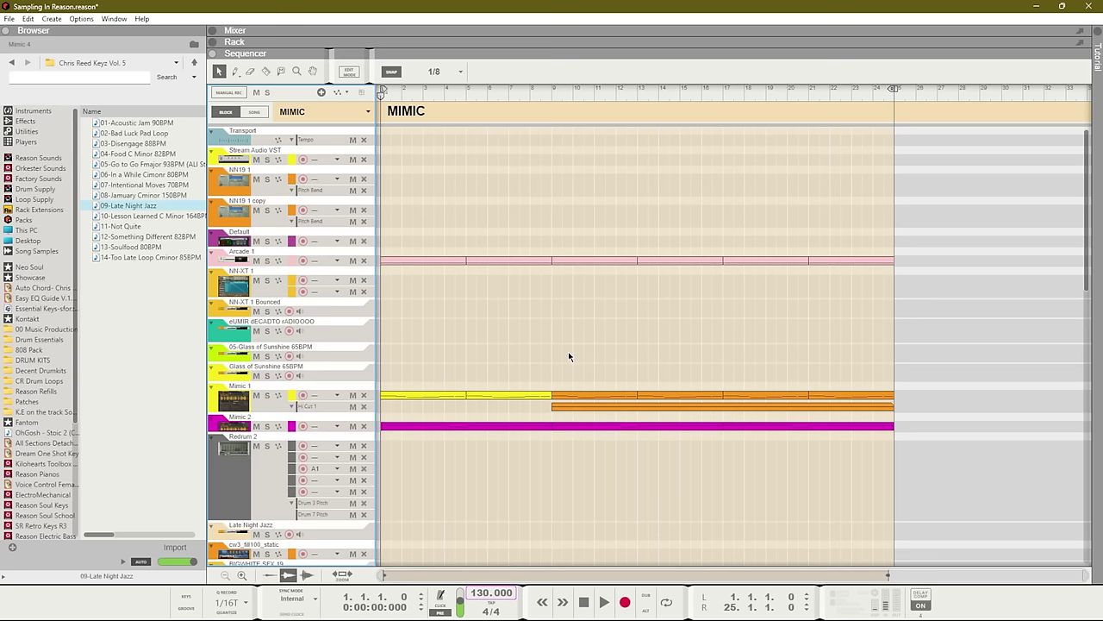
{"action": "key", "text": "space"}
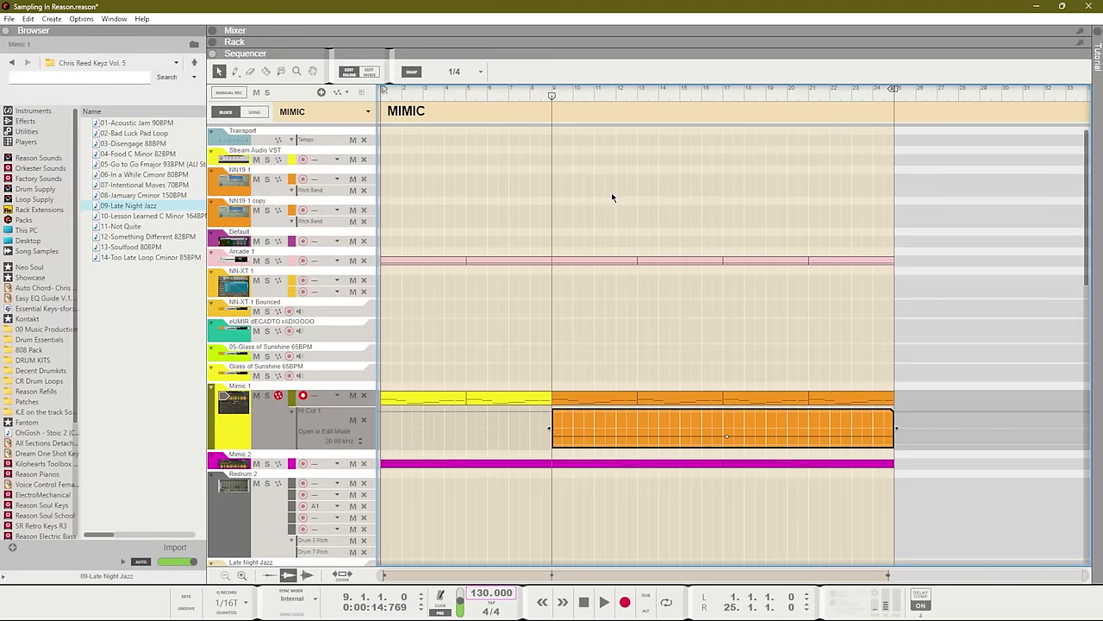
{"action": "key", "text": "space"}
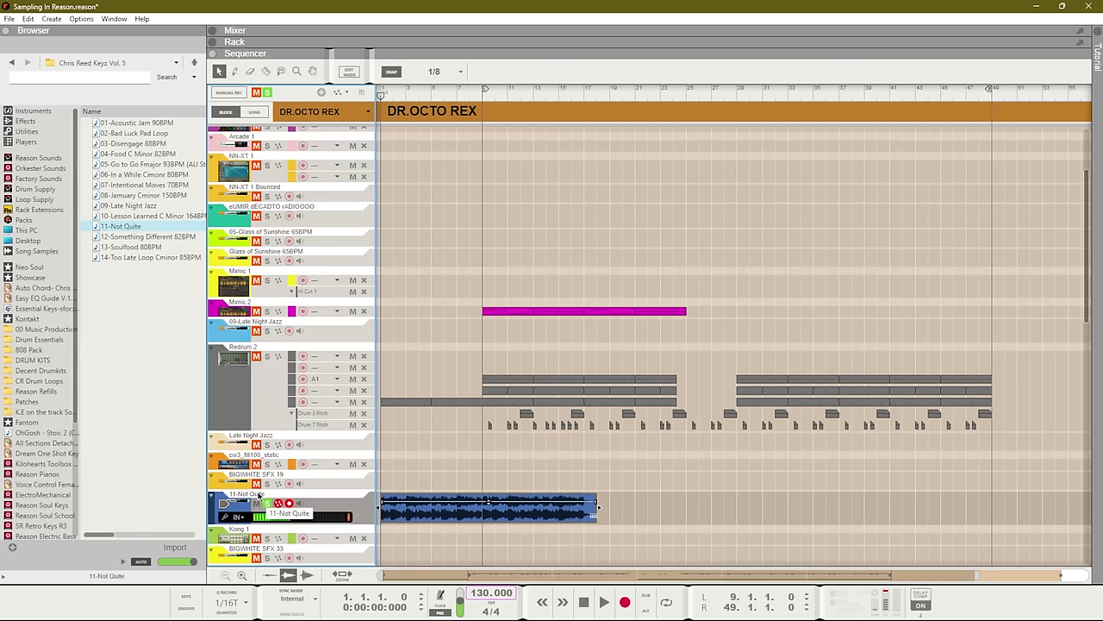
Bounce the 11-Not Quite audio clip to a REX loop and show the rack.
{"action": "key", "text": "space"}
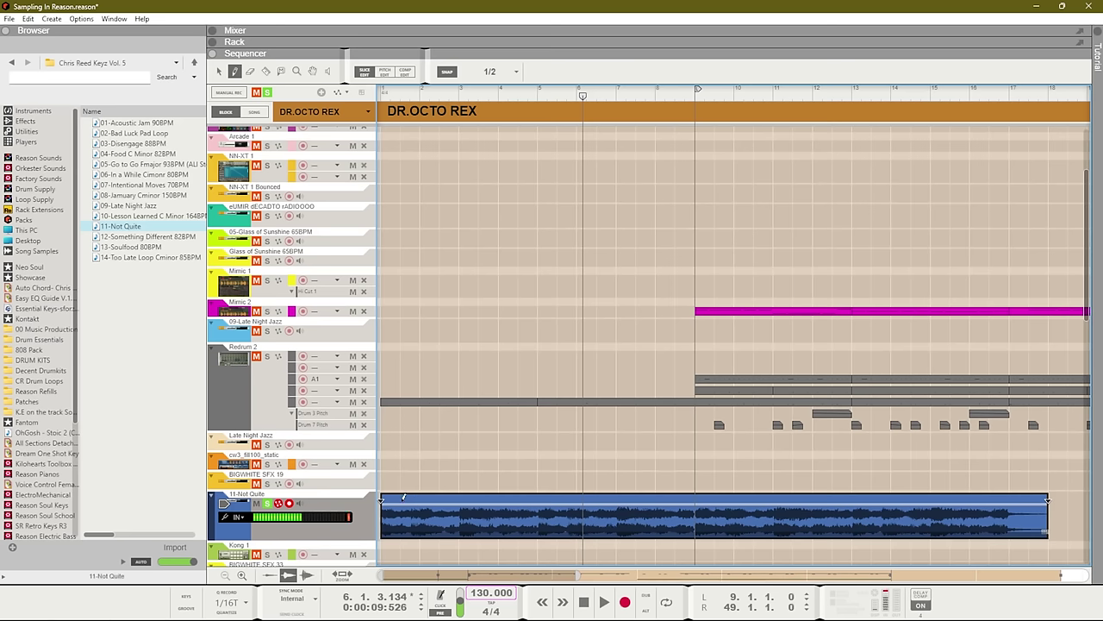
{"action": "left_click", "coordinate": [402, 499]}
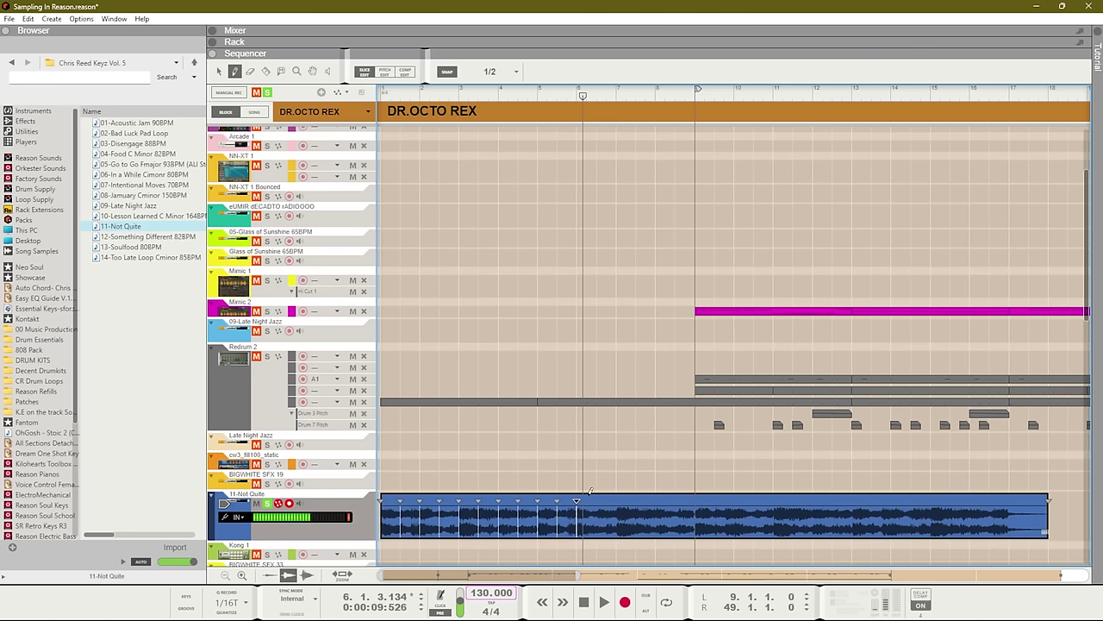
{"action": "right_click", "coordinate": [644, 492]}
{"action": "mouse_move", "coordinate": [678, 291]}
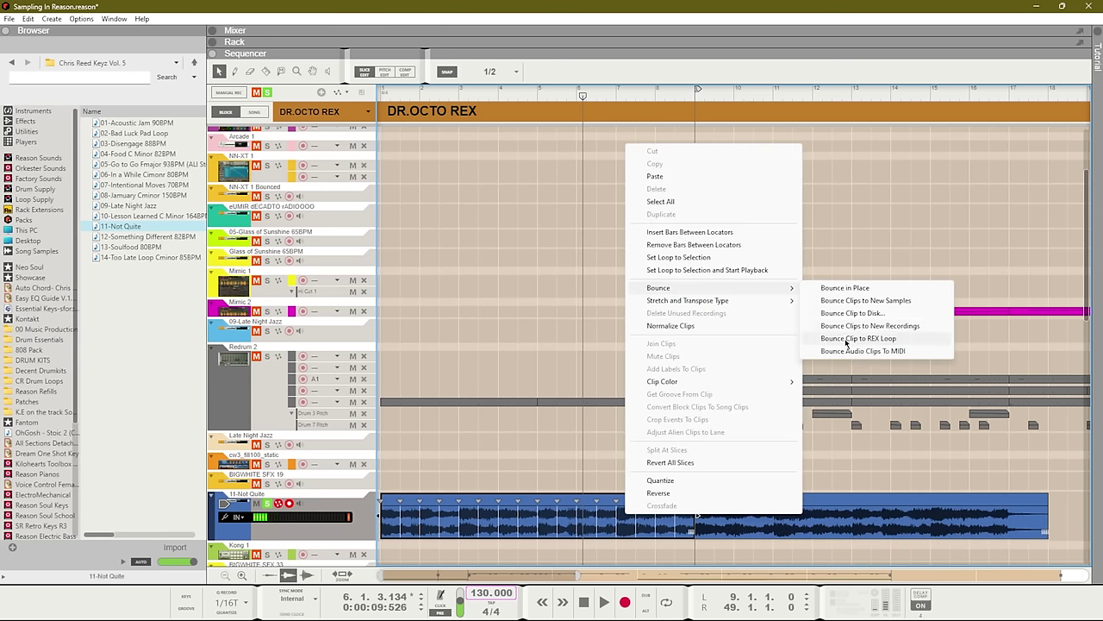
{"action": "left_click", "coordinate": [846, 339]}
{"action": "key", "text": "F6"}
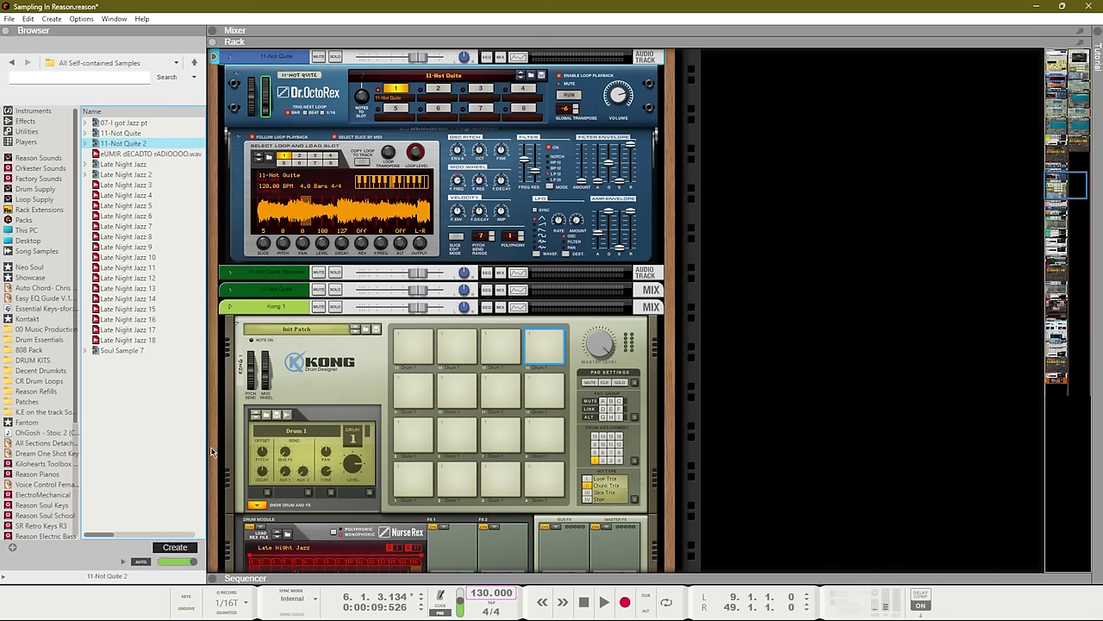
Load 11-Not Quite 2 into a new Dr.OctoRex and raise its amp envelope release to 127.
{"action": "left_click_drag", "start_coordinate": [211, 450], "coordinate": [312, 219]}
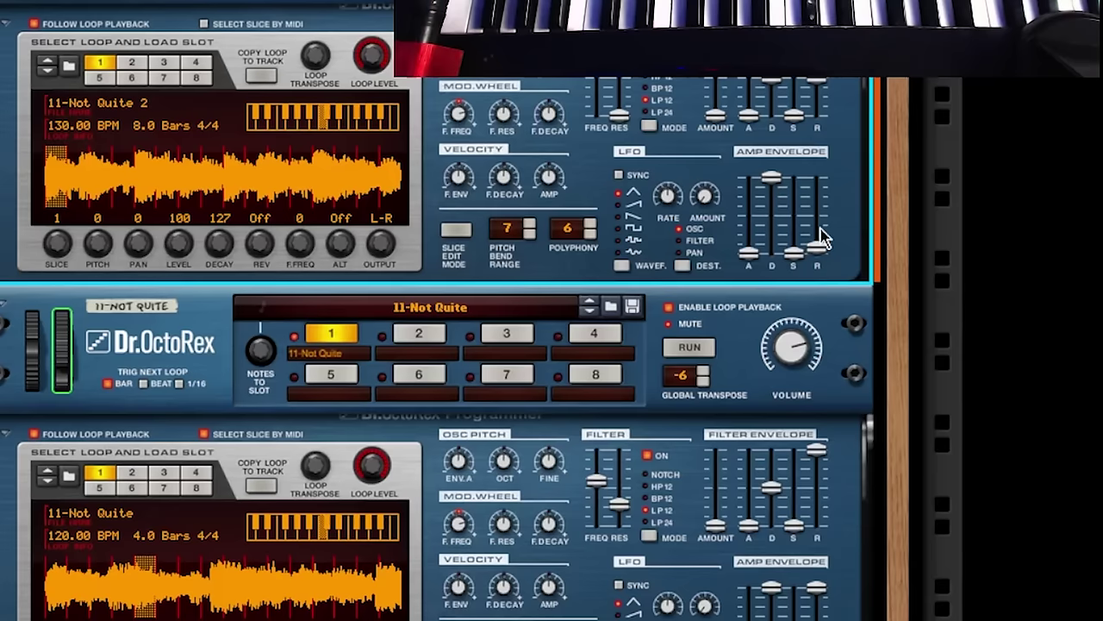
{"action": "left_click_drag", "start_coordinate": [818, 246], "coordinate": [817, 176]}
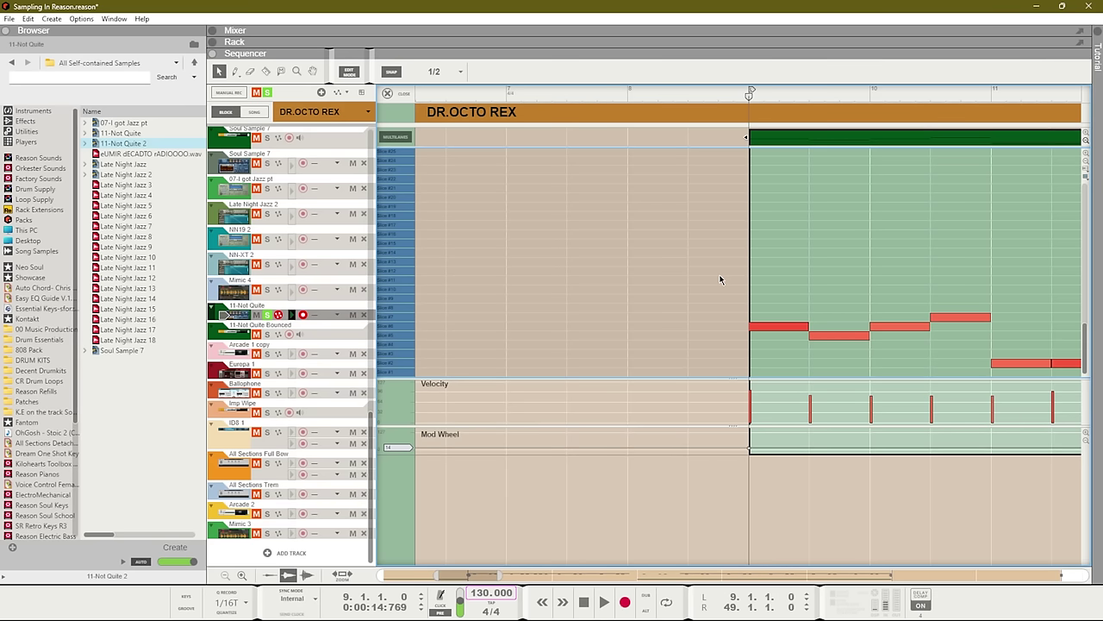
Play the new loop's slice notes in the arrangement at 113 BPM and scroll down the track list.
{"action": "key", "text": "space"}
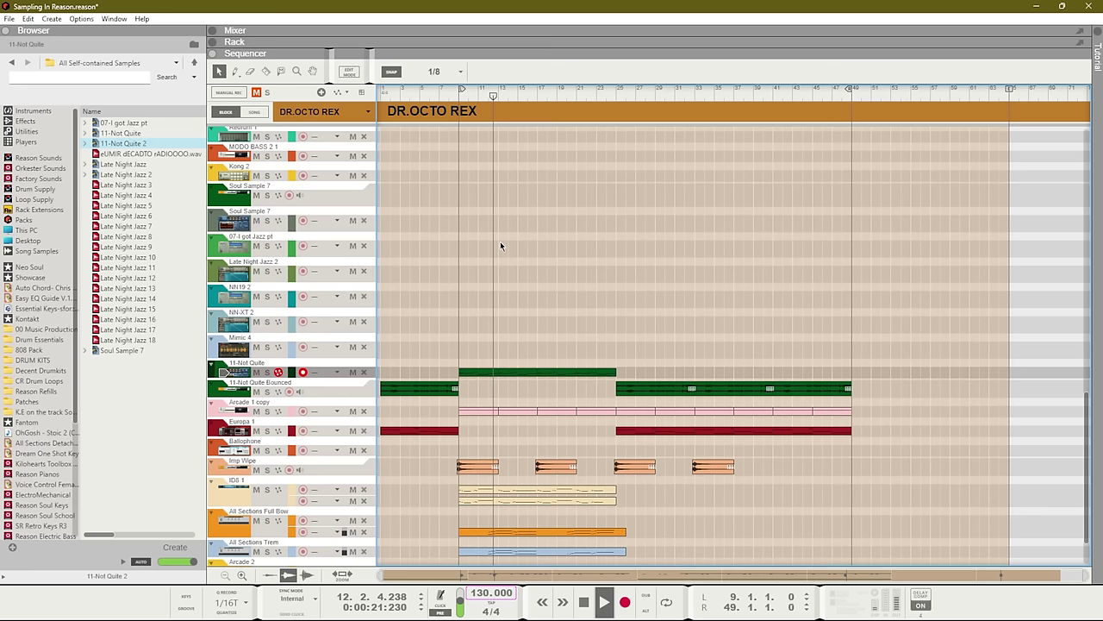
{"action": "scroll", "coordinate": [504, 276], "scroll_direction": "down", "scroll_amount": 2}
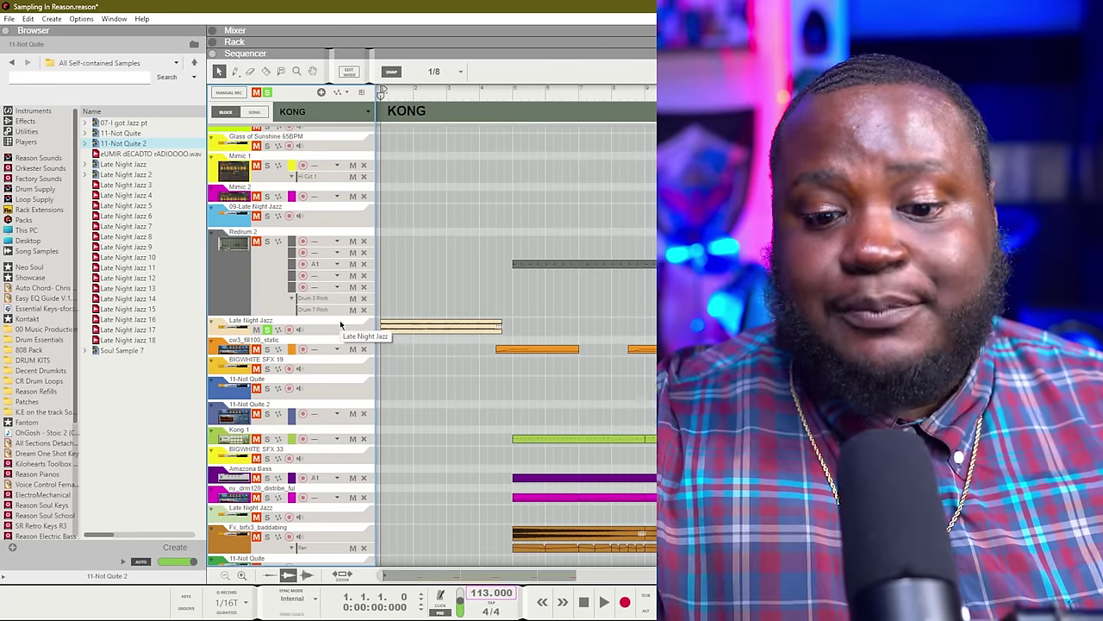
Add a Kong Drum Designer to the rack and reset it to the Init Patch.
{"action": "key", "text": "space"}
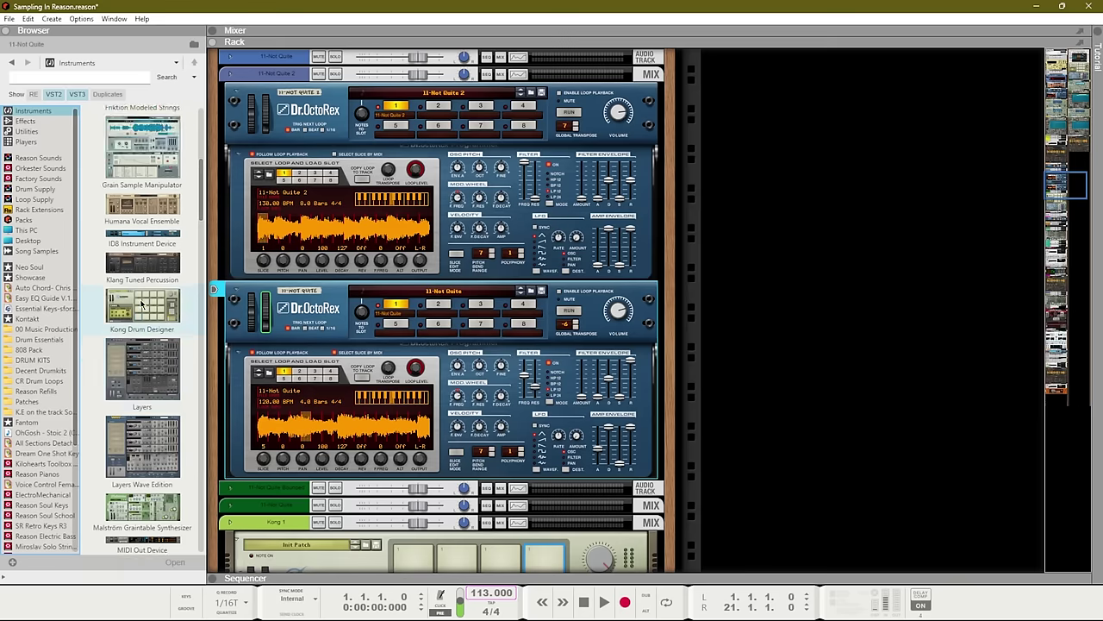
{"action": "left_click_drag", "start_coordinate": [142, 303], "coordinate": [735, 193]}
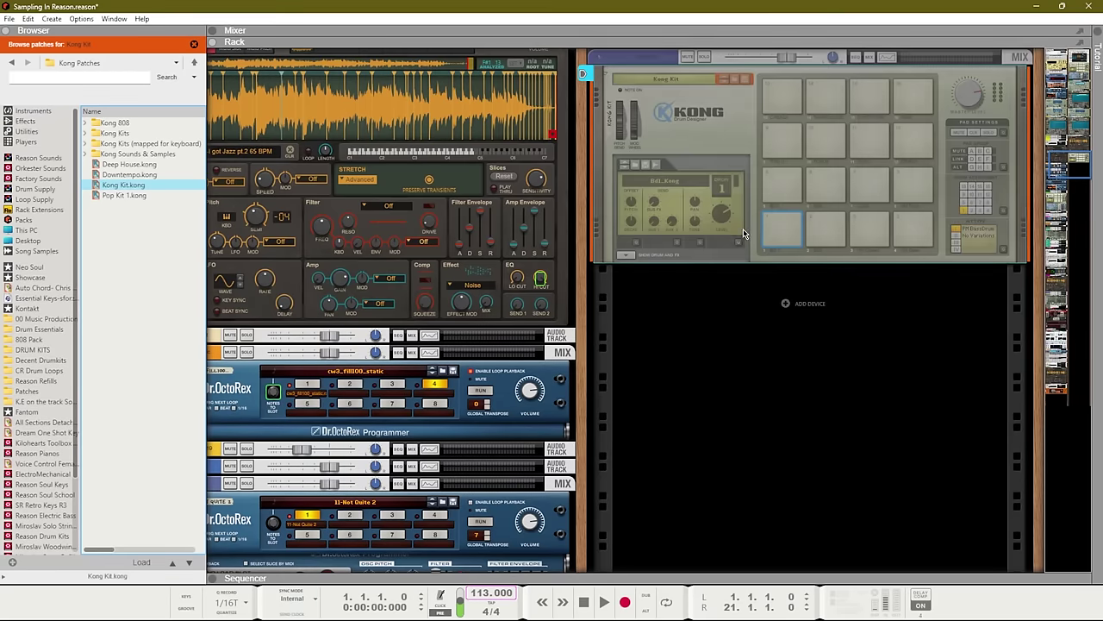
{"action": "right_click", "coordinate": [727, 146]}
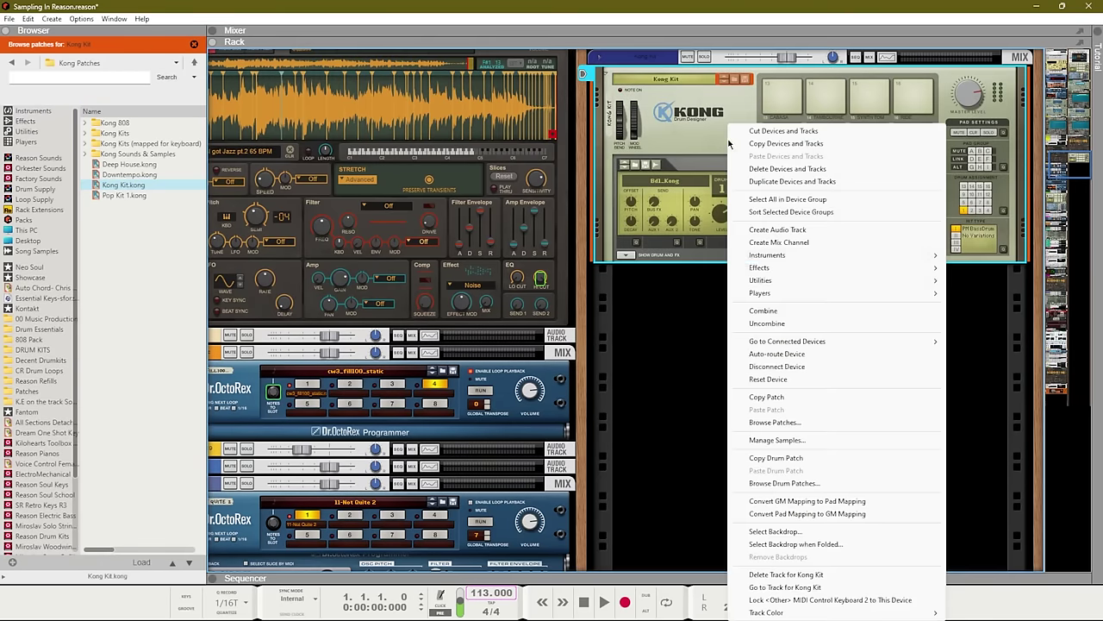
{"action": "left_click", "coordinate": [768, 378]}
Load a Nurse Rex Loop Player into Kong's drum module slot.
{"action": "left_click", "coordinate": [626, 256]}
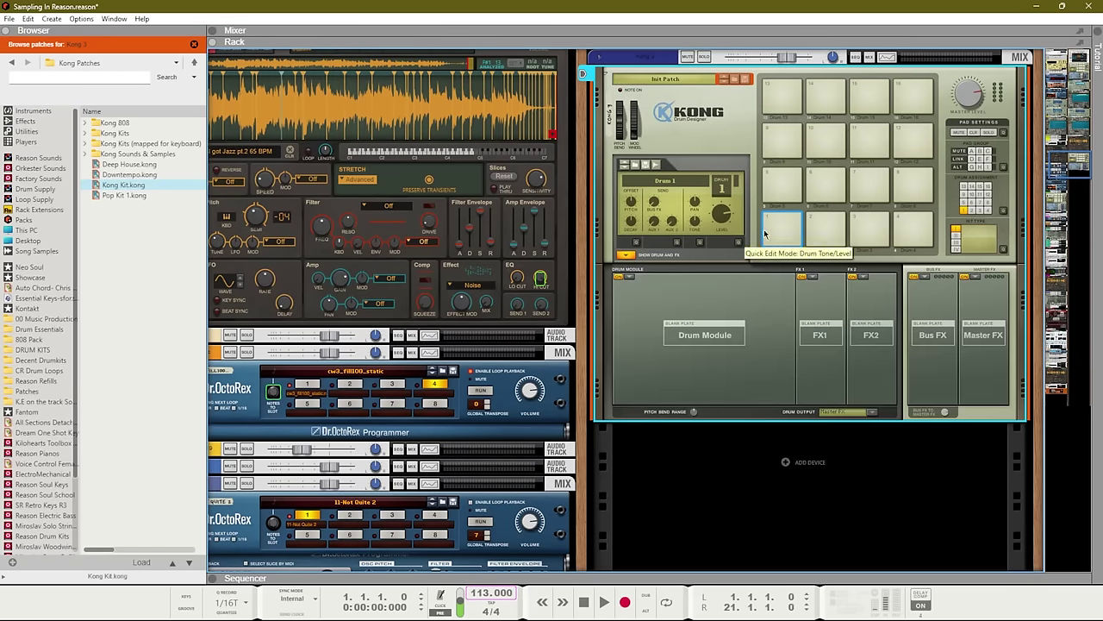
{"action": "left_click", "coordinate": [632, 276]}
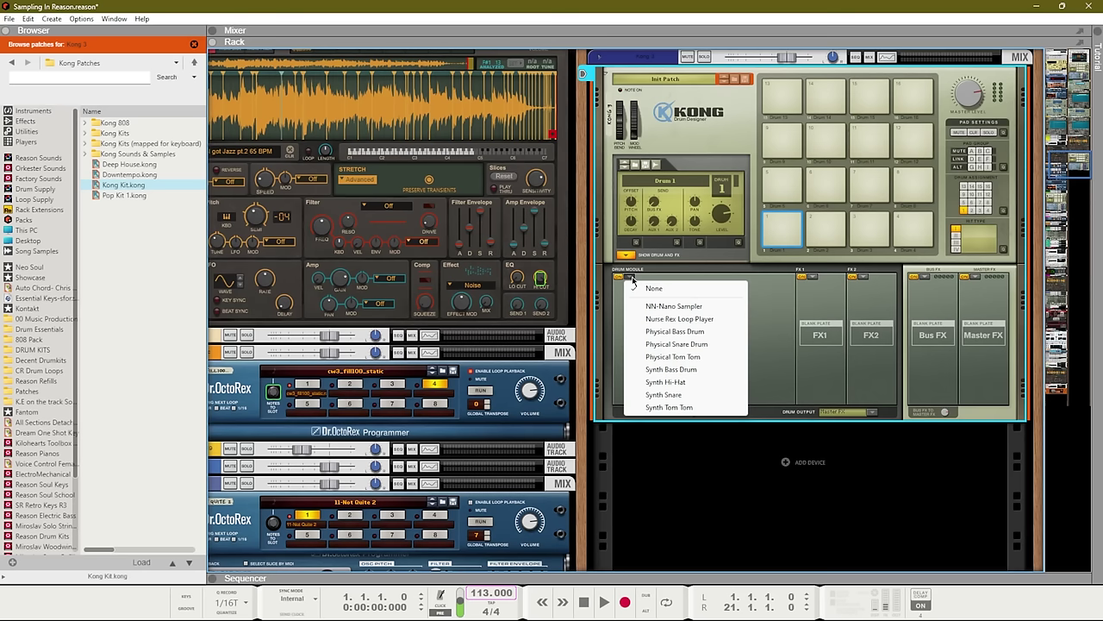
{"action": "left_click", "coordinate": [667, 319]}
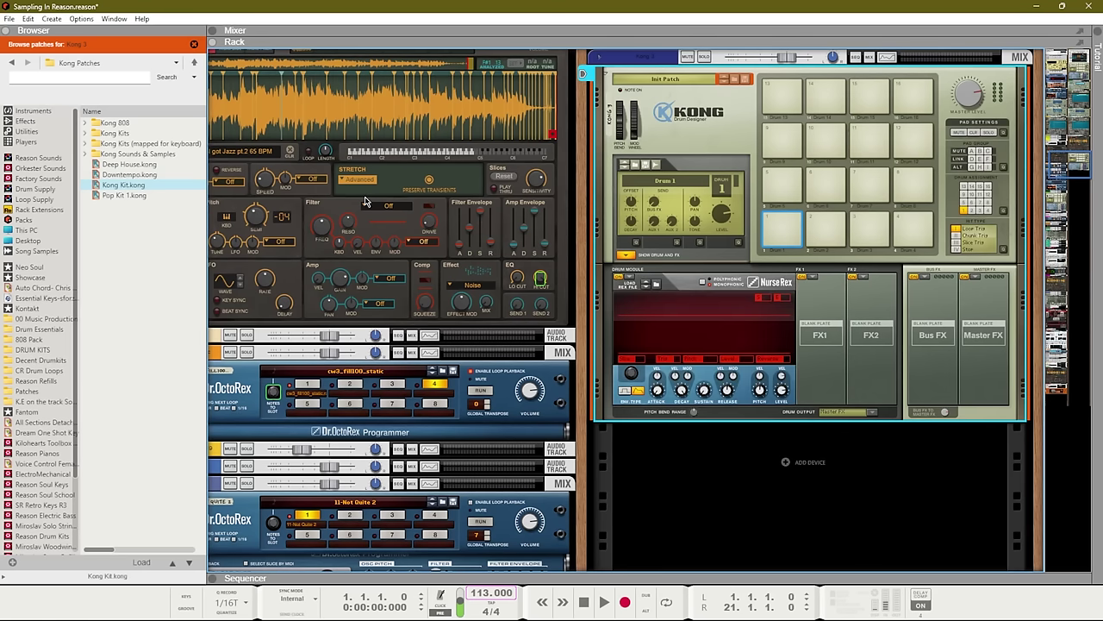
{"action": "left_click", "coordinate": [11, 62]}
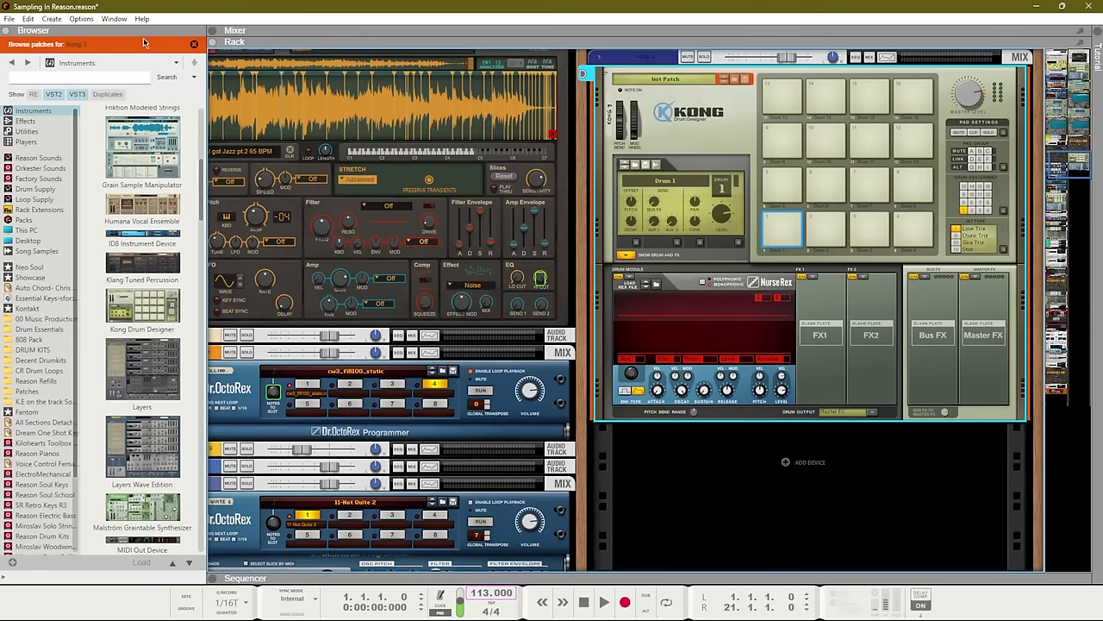
Load Late Night Jazz from the song's self-contained samples into Kong's NurseRex drum module.
{"action": "left_click", "coordinate": [194, 43]}
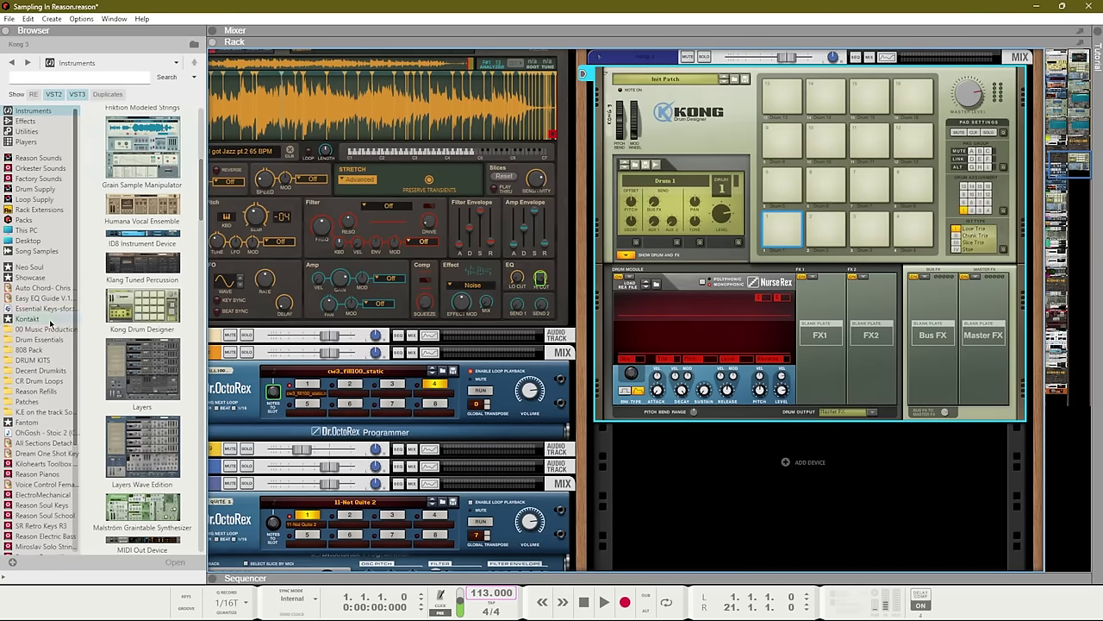
{"action": "left_click", "coordinate": [36, 251]}
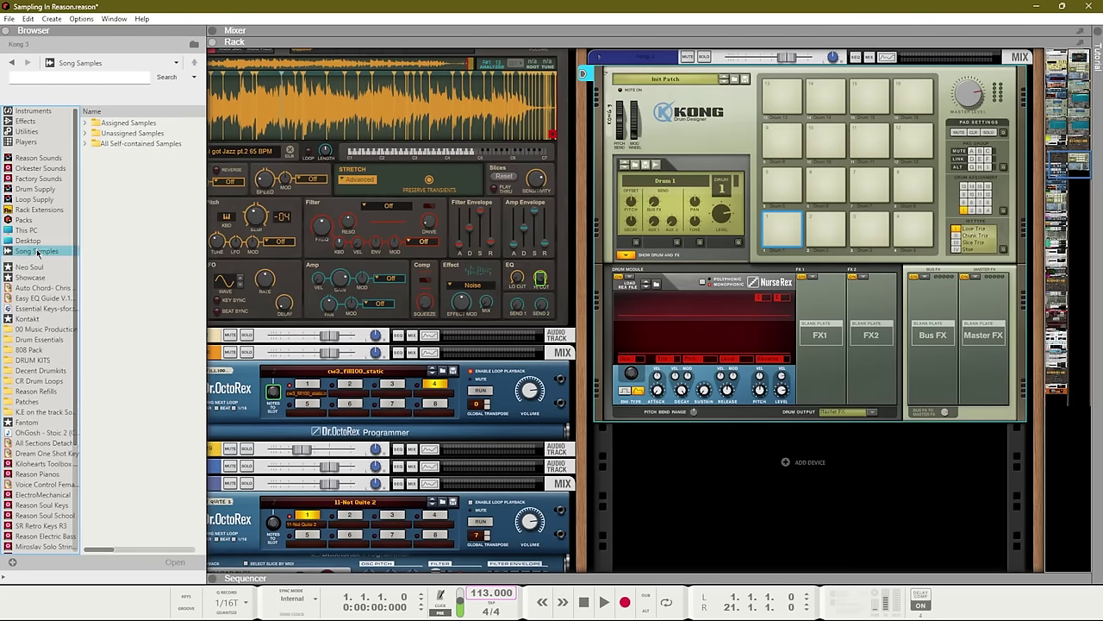
{"action": "double_click", "coordinate": [127, 143]}
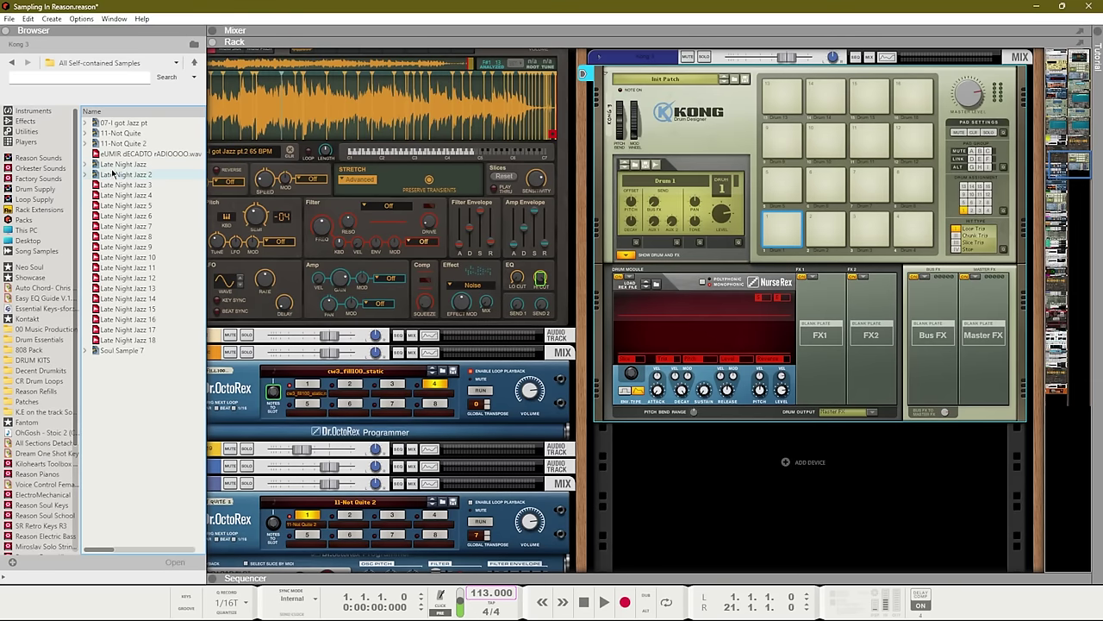
{"action": "left_click_drag", "start_coordinate": [110, 167], "coordinate": [617, 280]}
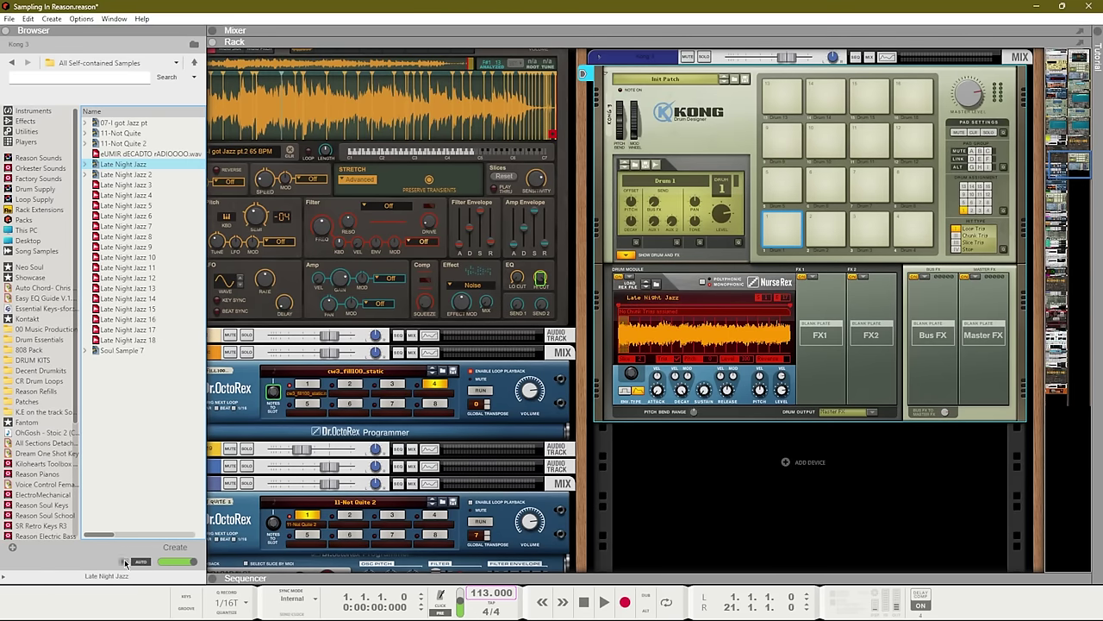
{"action": "left_click", "coordinate": [648, 343]}
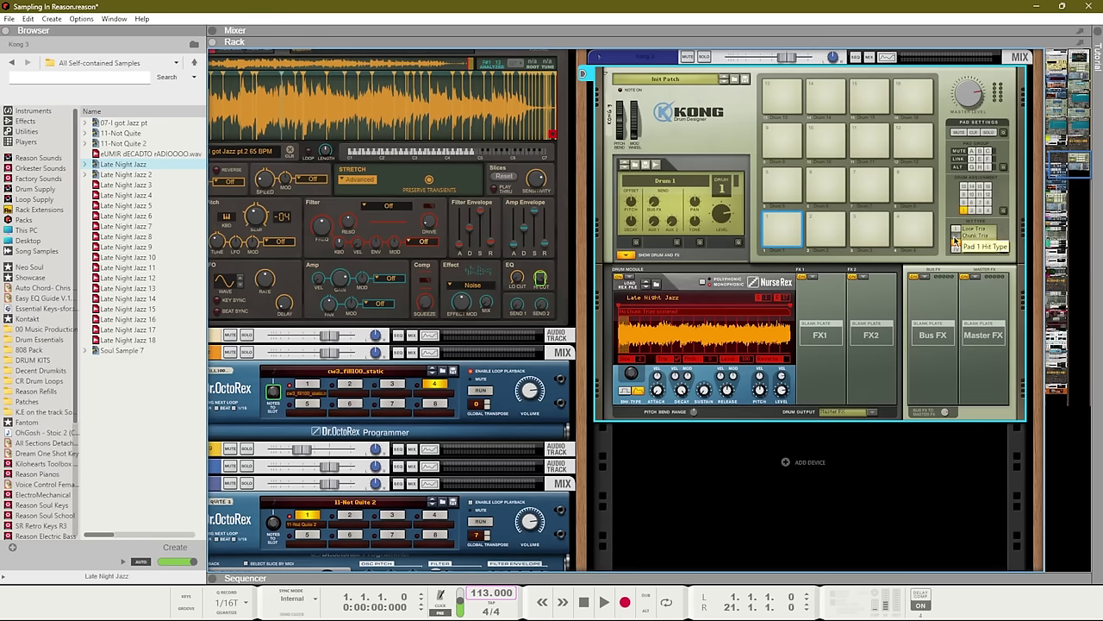
Assign Kong pads 2, 3, 4 and 15 to Drum 1 using Quick Edit's pad drum assignment.
{"action": "left_click", "coordinate": [1003, 250]}
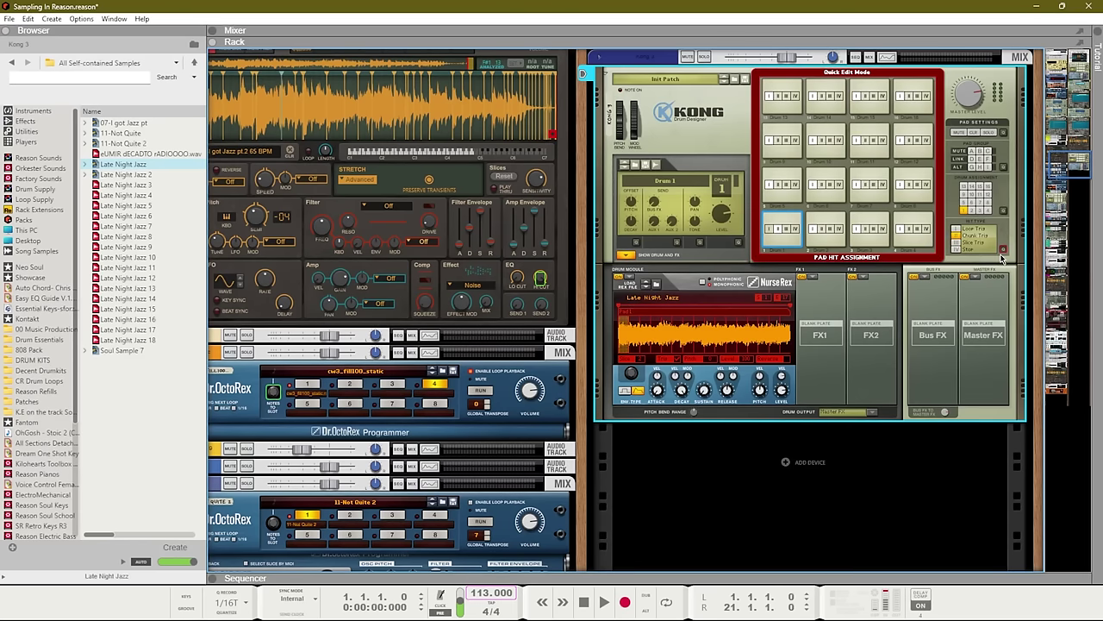
{"action": "left_click", "coordinate": [1004, 212]}
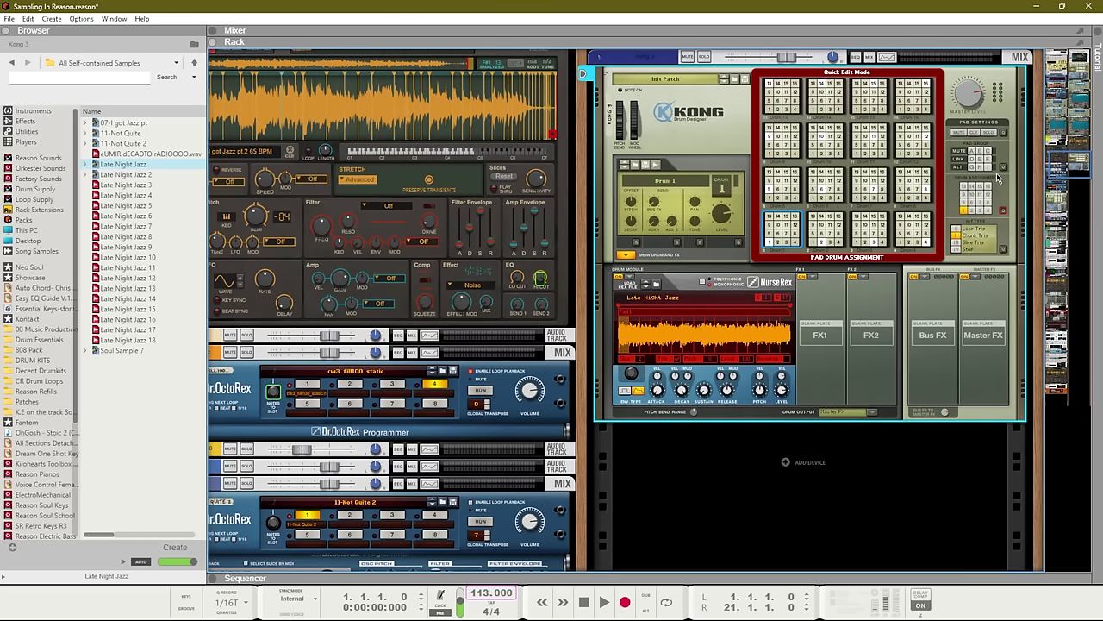
{"action": "left_click", "coordinate": [833, 247]}
{"action": "left_click", "coordinate": [885, 245]}
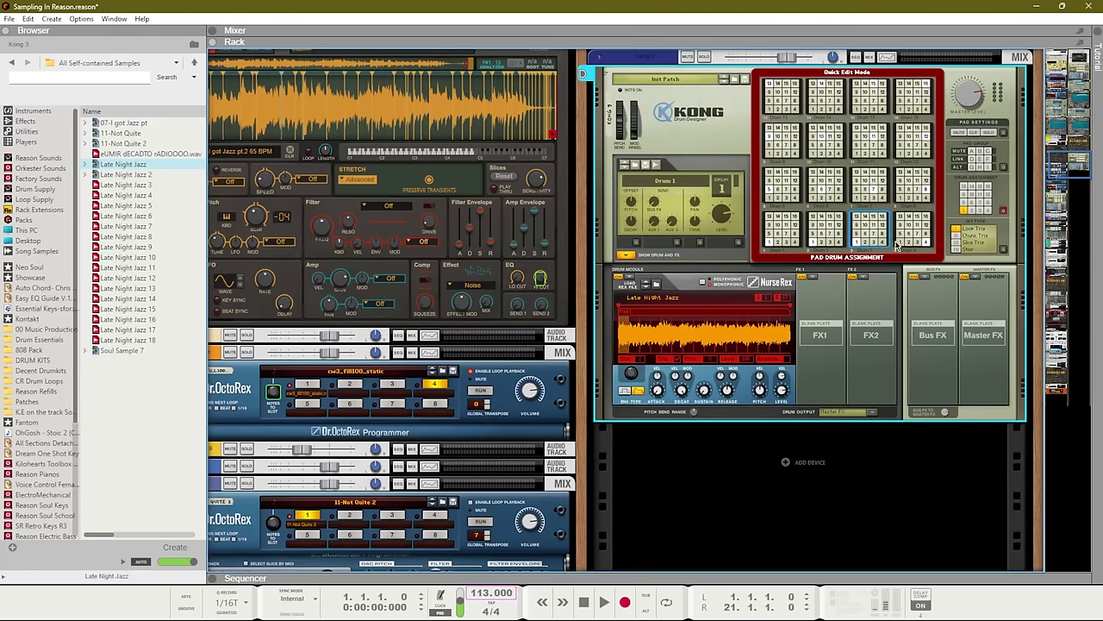
{"action": "left_click", "coordinate": [901, 228]}
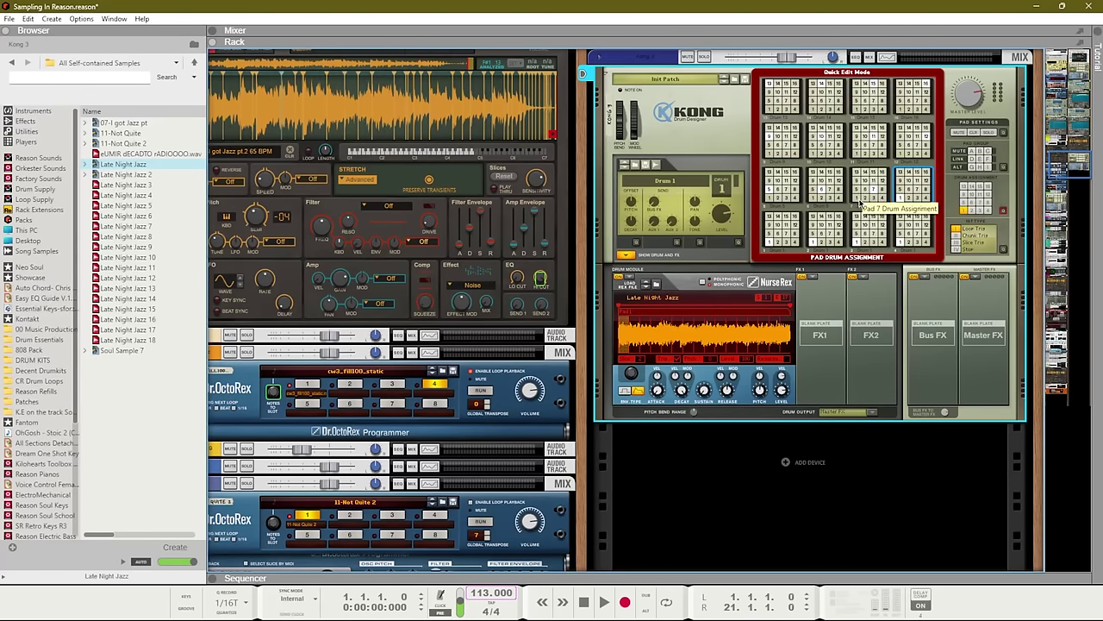
{"action": "left_click", "coordinate": [858, 114]}
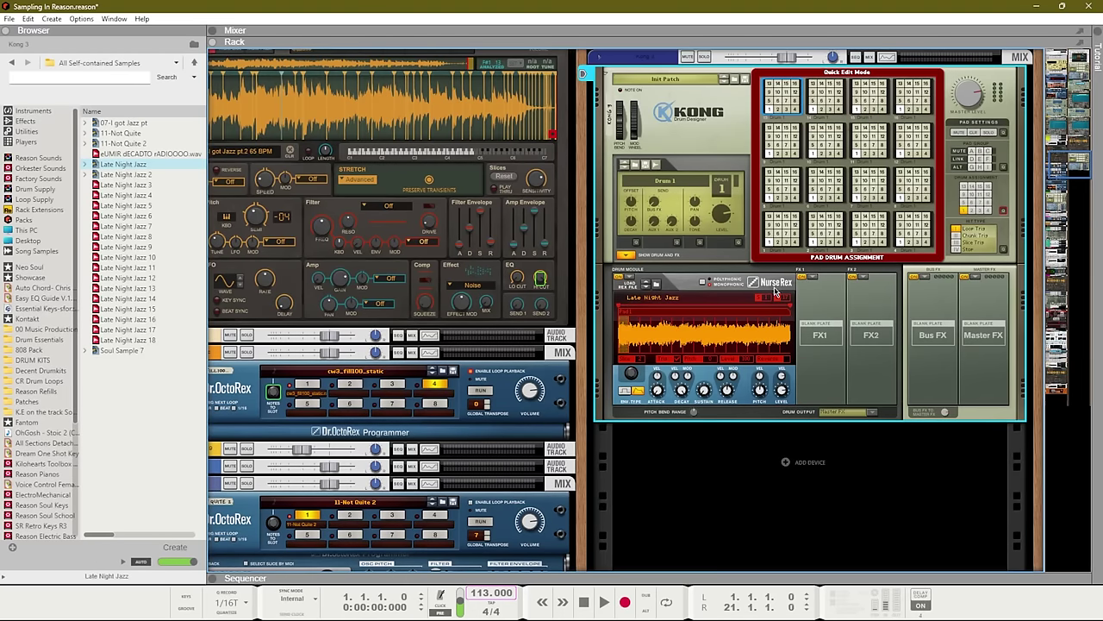
Set individual hit types on two third-row pads and the top-left pad in Kong's pad hit assignment.
{"action": "left_click", "coordinate": [1005, 250]}
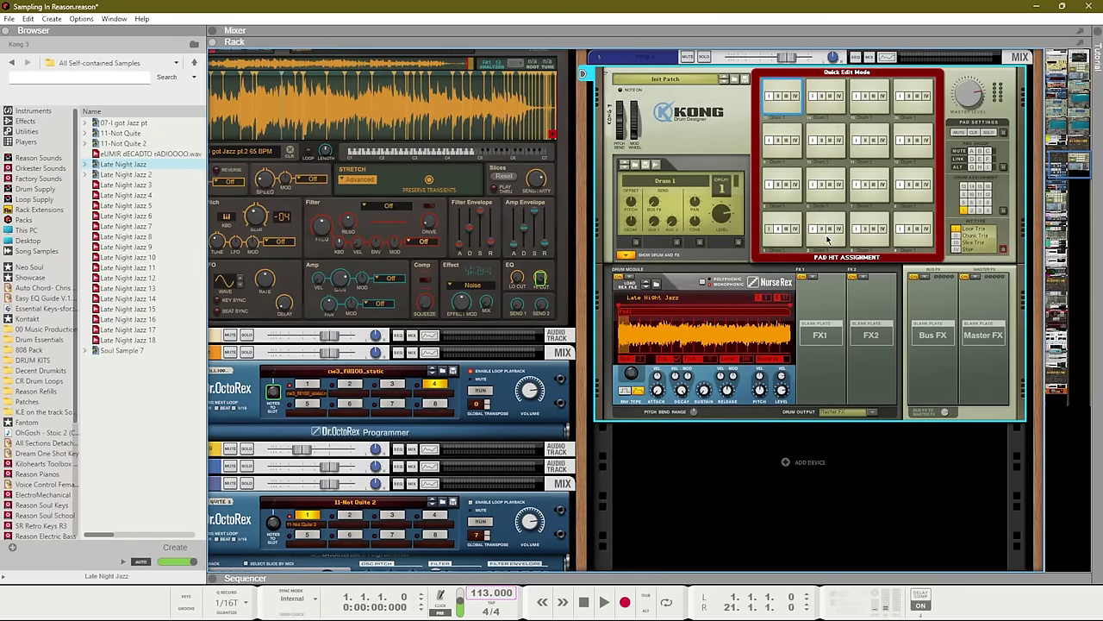
{"action": "left_click", "coordinate": [867, 185]}
{"action": "left_click", "coordinate": [826, 184]}
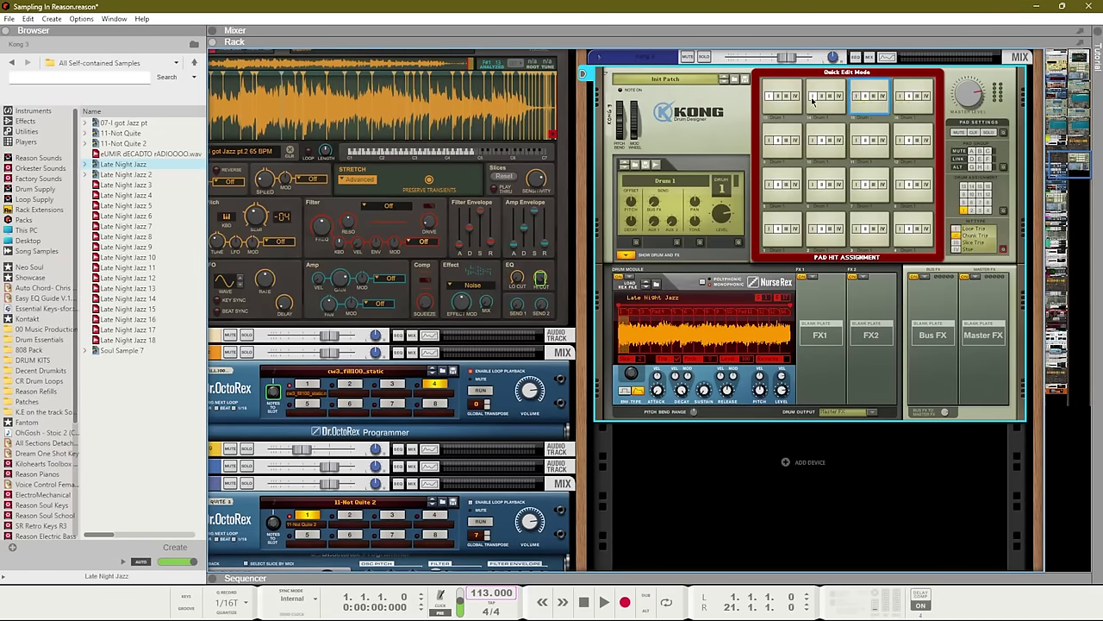
{"action": "left_click", "coordinate": [781, 96]}
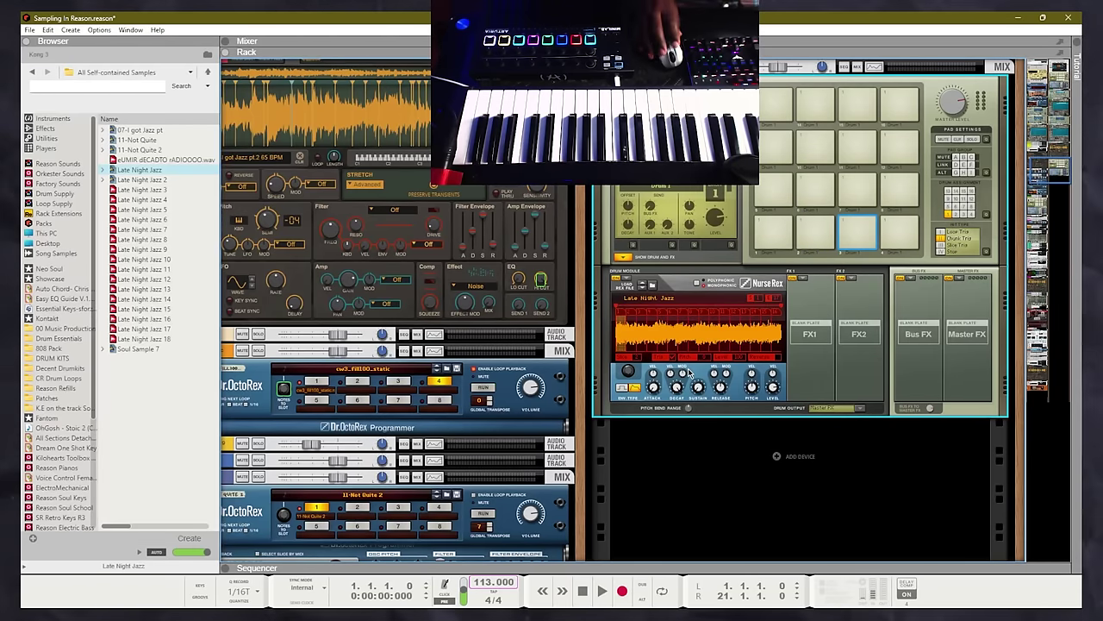
{"action": "left_click", "coordinate": [800, 278]}
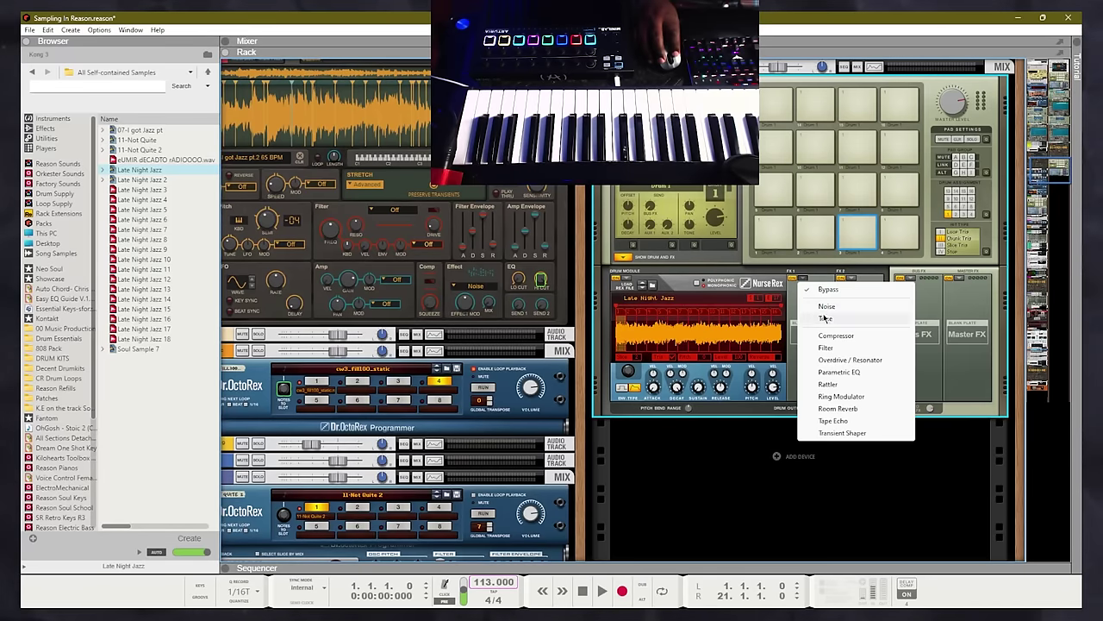
{"action": "left_click", "coordinate": [851, 279]}
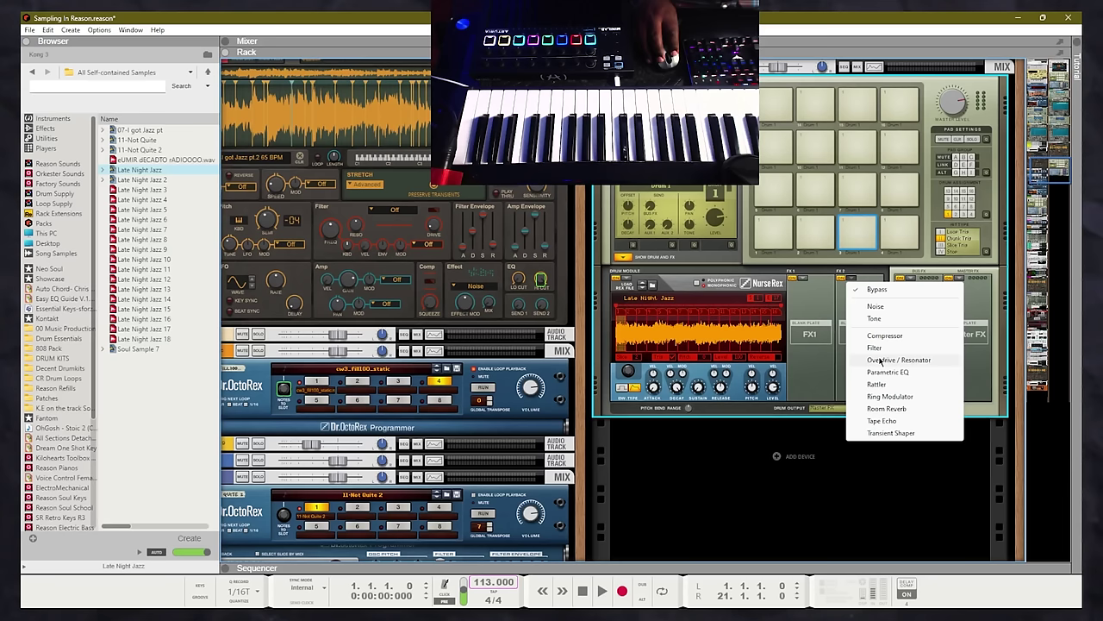
{"action": "left_click", "coordinate": [990, 334]}
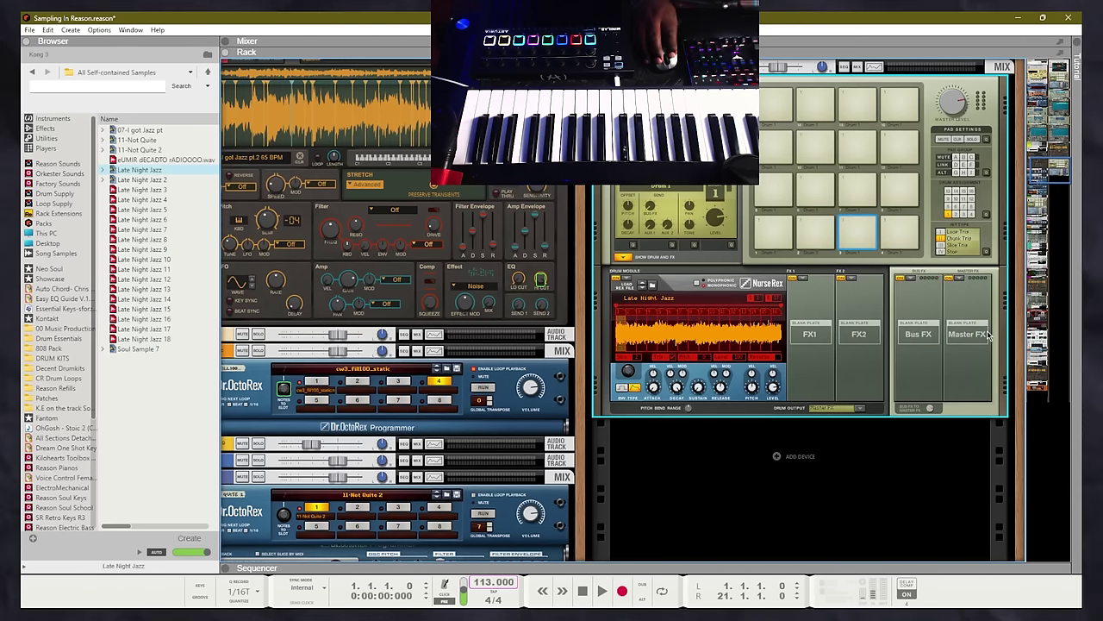
Show the sequencer and play the song from bar 5.
{"action": "key", "text": "F7"}
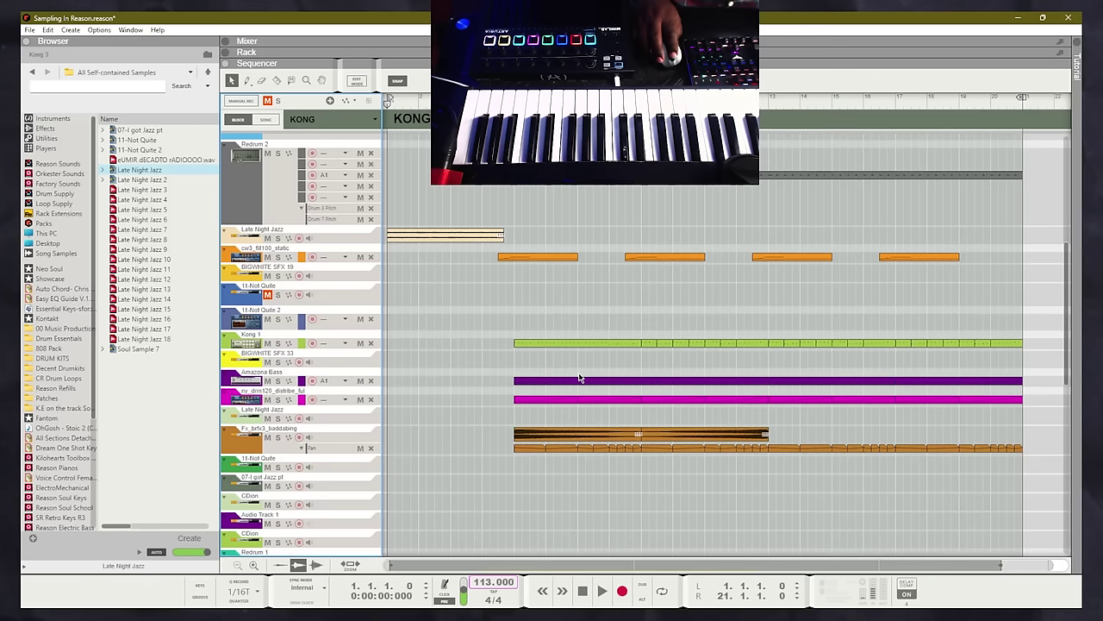
{"action": "left_click", "coordinate": [513, 96]}
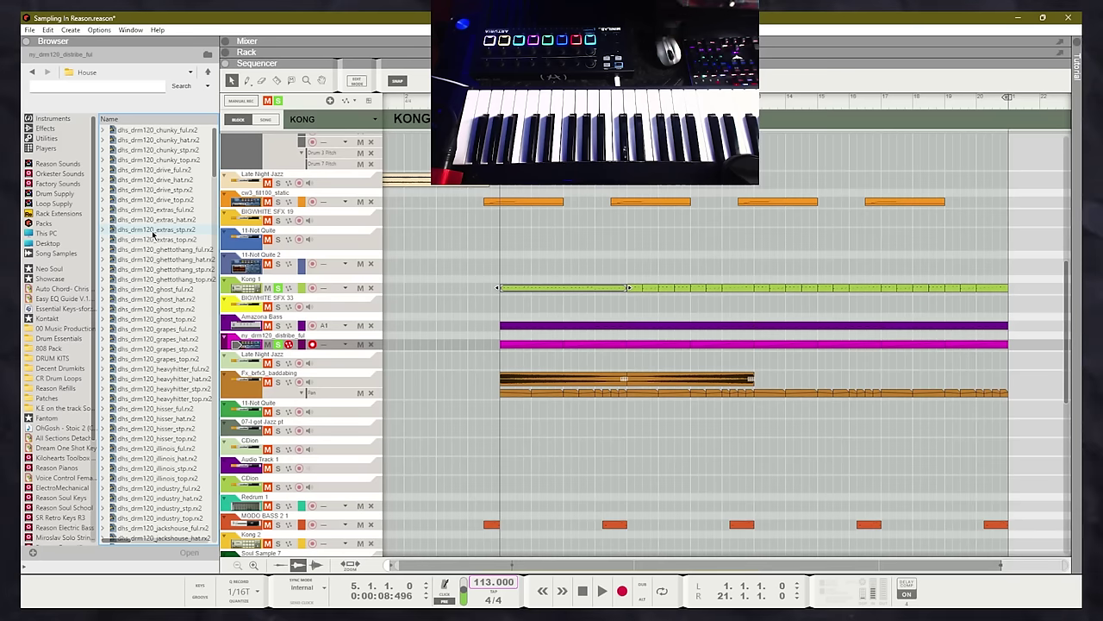
{"action": "key", "text": "space"}
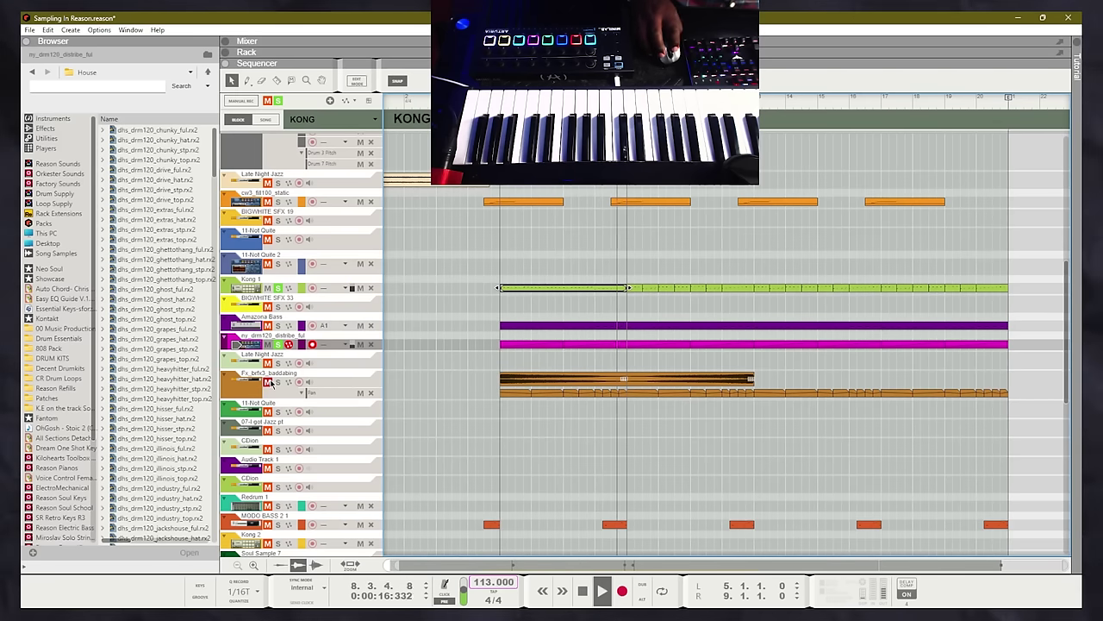
Solo the Amazona Bass track while the loop plays.
{"action": "scroll", "coordinate": [280, 259], "scroll_direction": "up", "scroll_amount": 5}
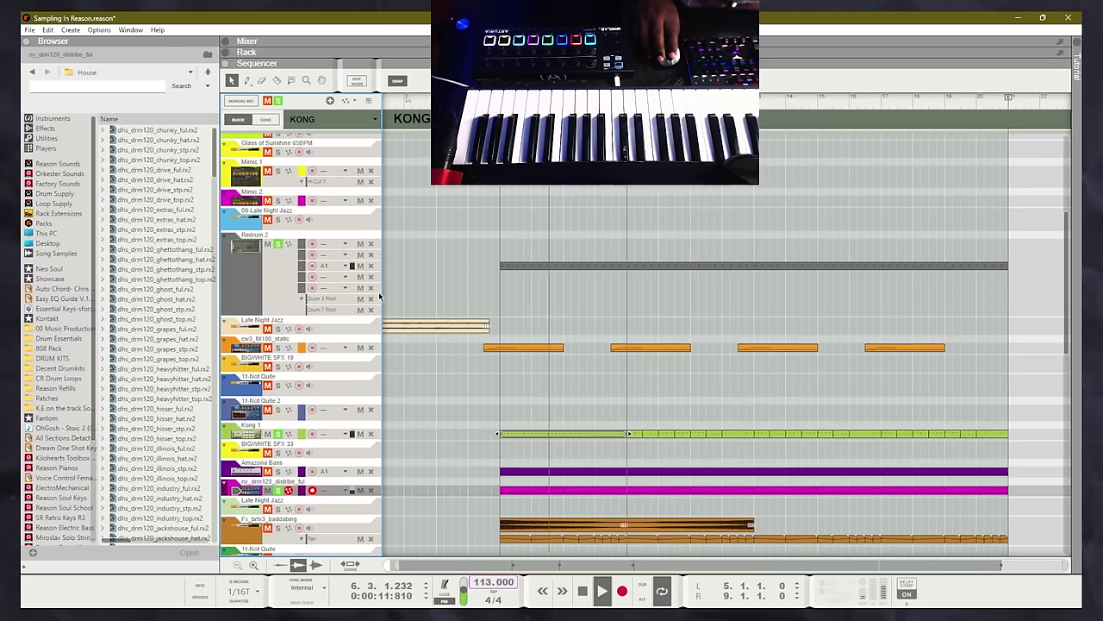
{"action": "scroll", "coordinate": [379, 291], "scroll_direction": "down", "scroll_amount": 2}
{"action": "scroll", "coordinate": [378, 291], "scroll_direction": "down", "scroll_amount": 2}
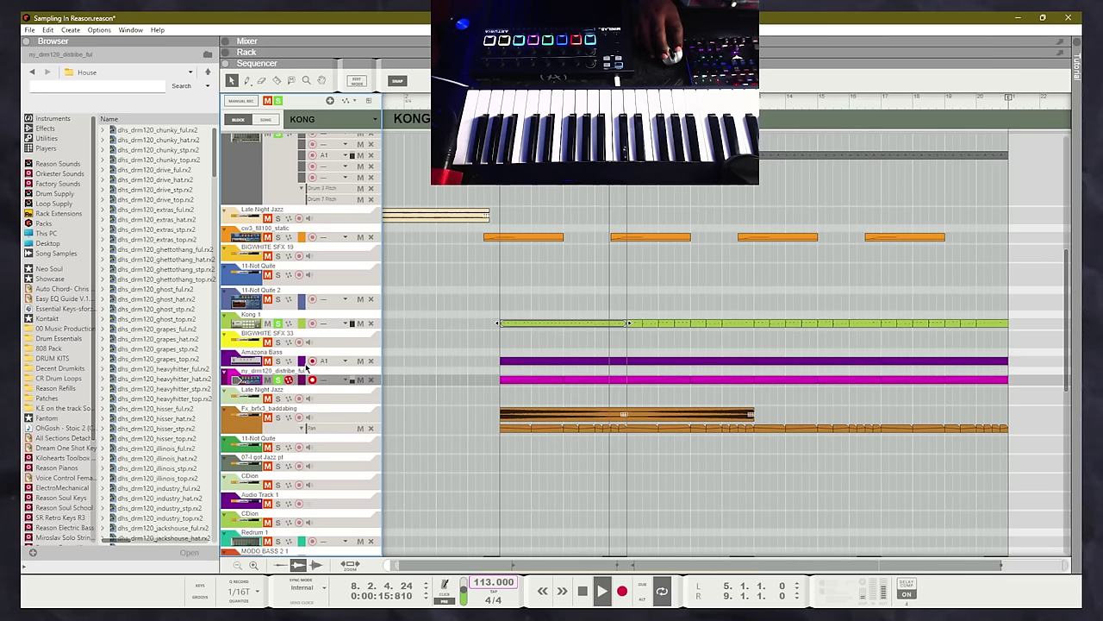
{"action": "left_click", "coordinate": [278, 360]}
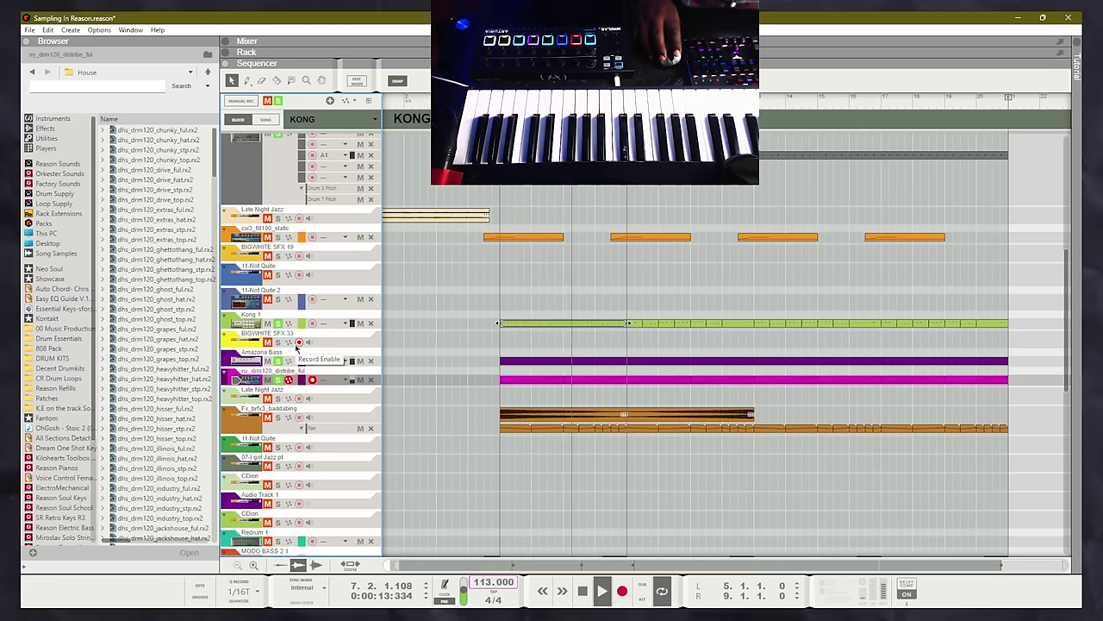
{"action": "scroll", "coordinate": [297, 345], "scroll_direction": "down", "scroll_amount": 2}
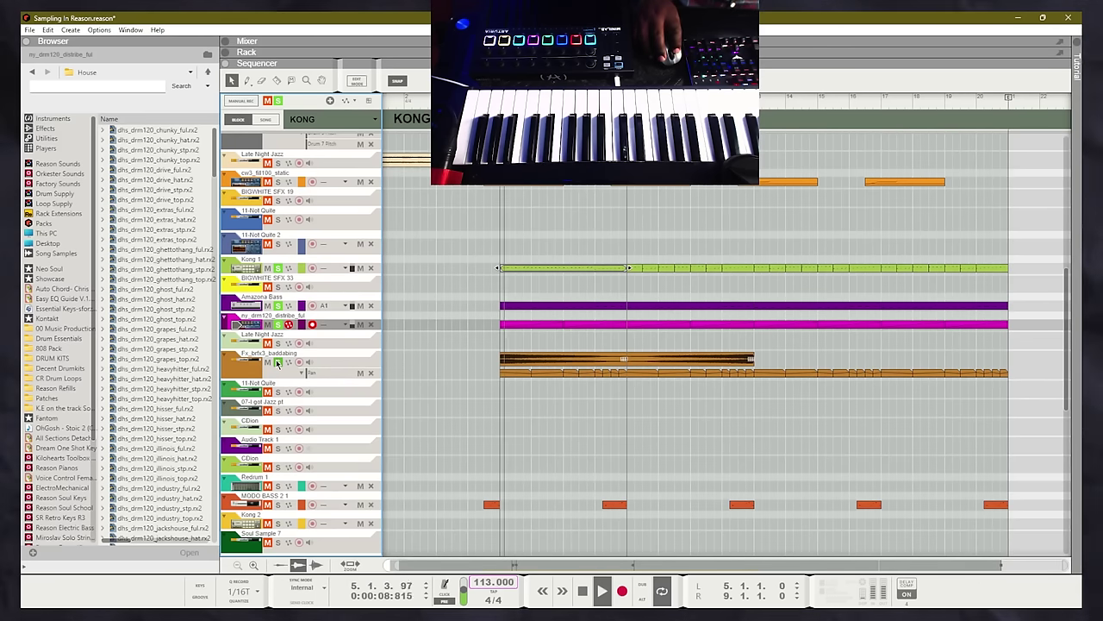
{"action": "scroll", "coordinate": [275, 362], "scroll_direction": "down", "scroll_amount": 2}
{"action": "scroll", "coordinate": [276, 366], "scroll_direction": "down", "scroll_amount": 13}
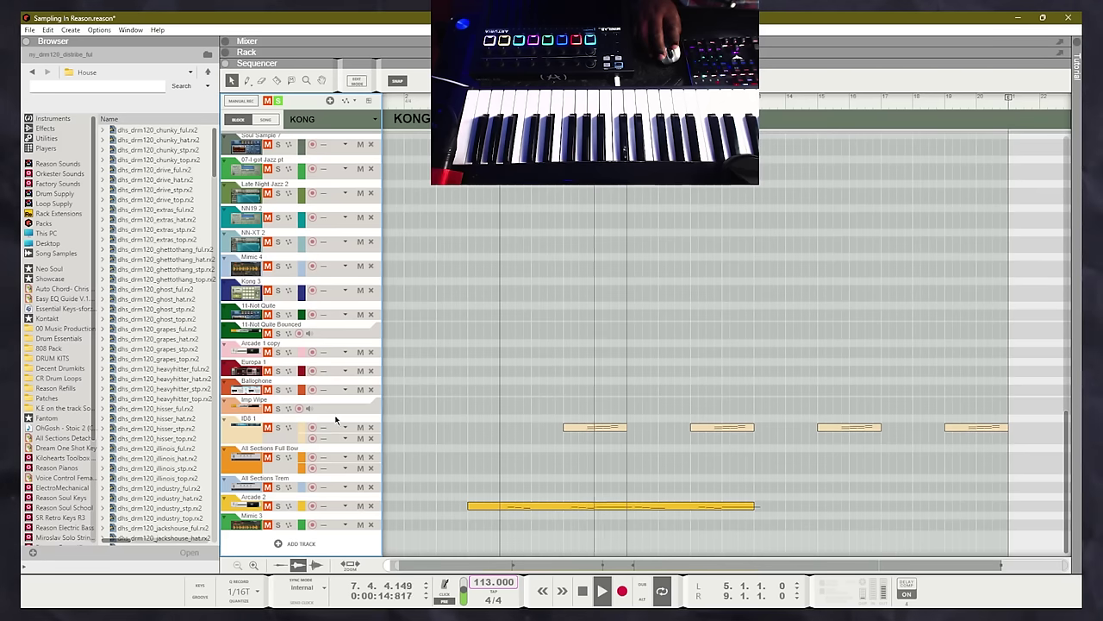
Solo the Arcade 2 track, then clear all solos.
{"action": "left_click", "coordinate": [278, 505]}
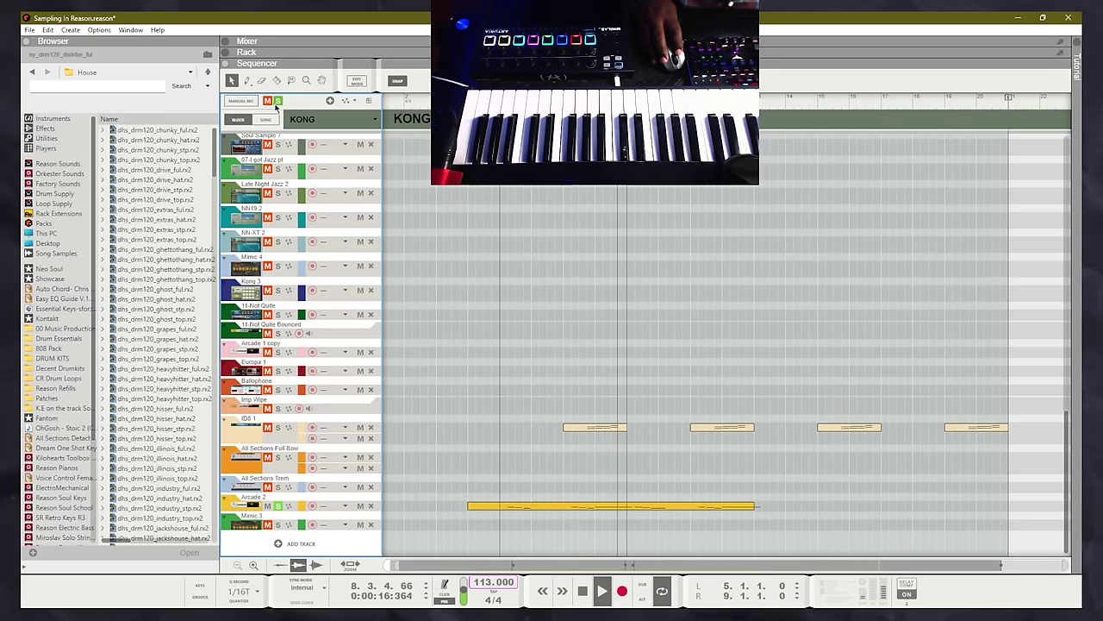
{"action": "left_click", "coordinate": [277, 100]}
{"action": "scroll", "coordinate": [500, 339], "scroll_direction": "up", "scroll_amount": 8}
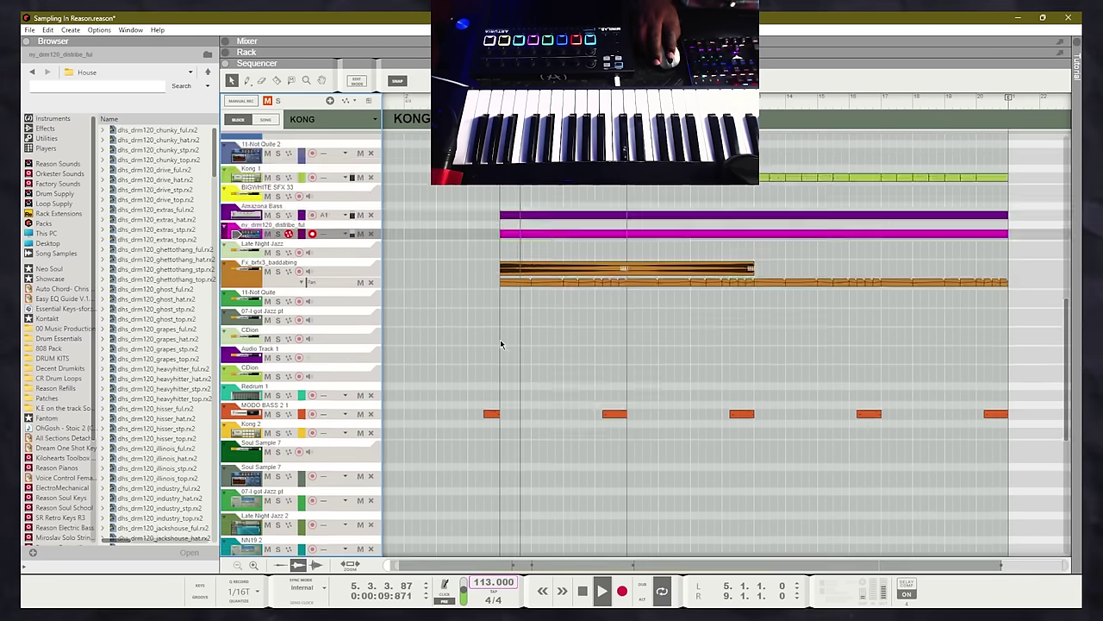
{"action": "scroll", "coordinate": [501, 344], "scroll_direction": "up", "scroll_amount": 5}
Drag the left locator to bar 1 so the loop spans bars 1 to 21.
{"action": "scroll", "coordinate": [498, 345], "scroll_direction": "down", "scroll_amount": 5}
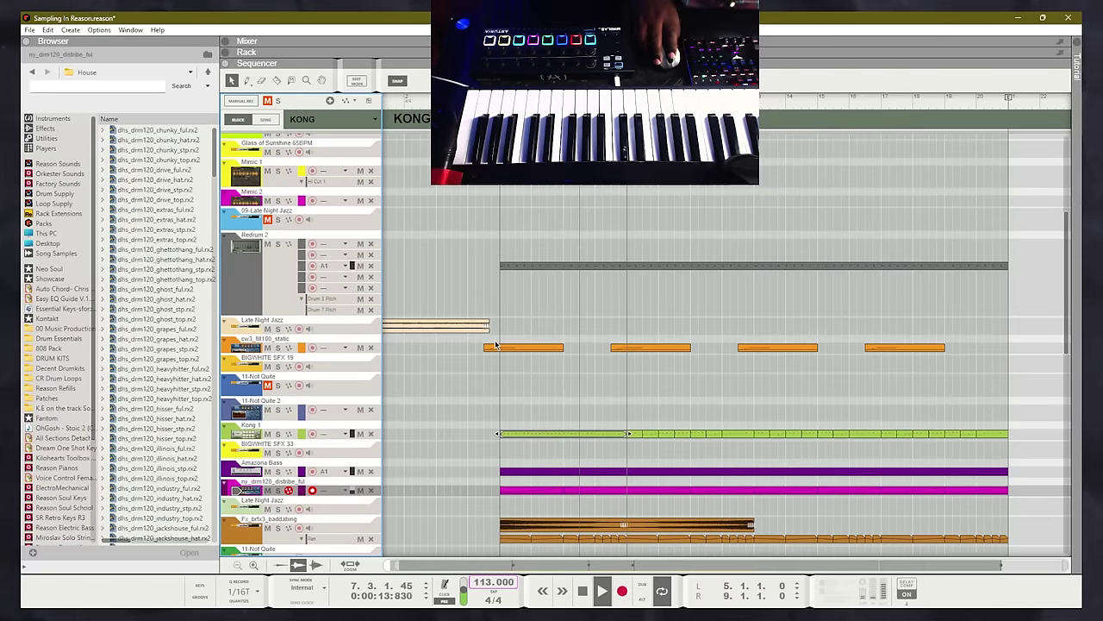
{"action": "left_click", "coordinate": [1026, 114]}
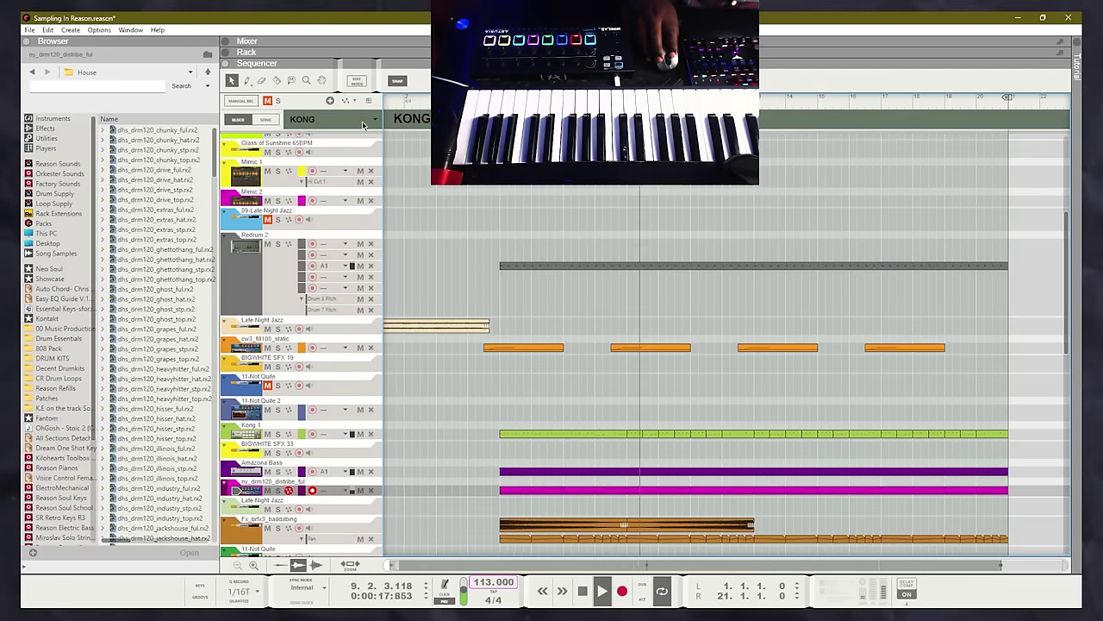
{"action": "left_click_drag", "start_coordinate": [500, 97], "coordinate": [401, 156]}
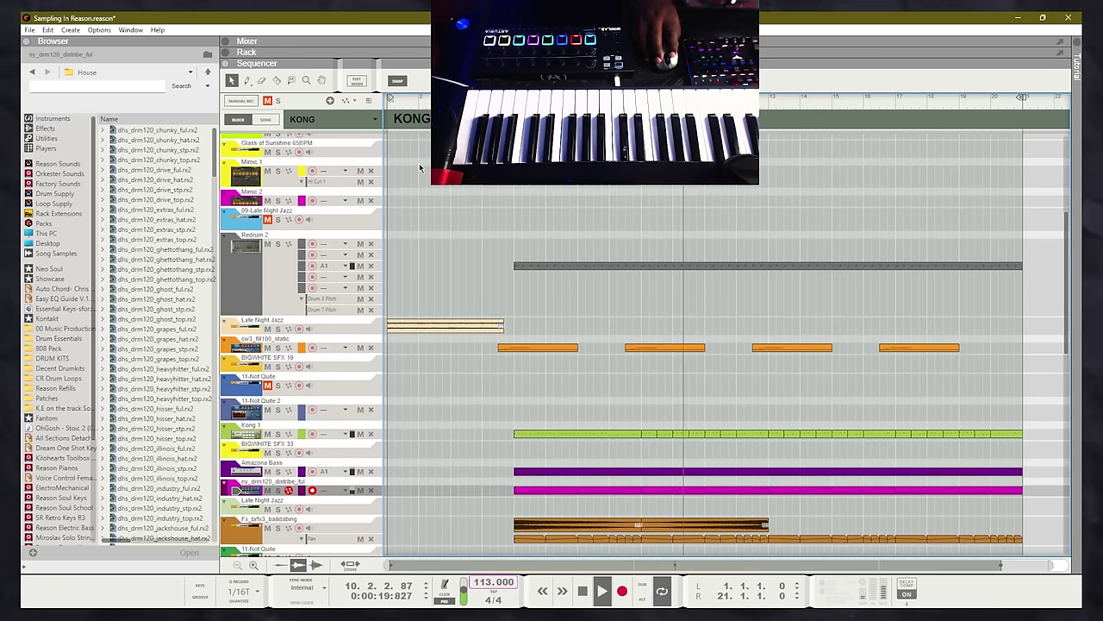